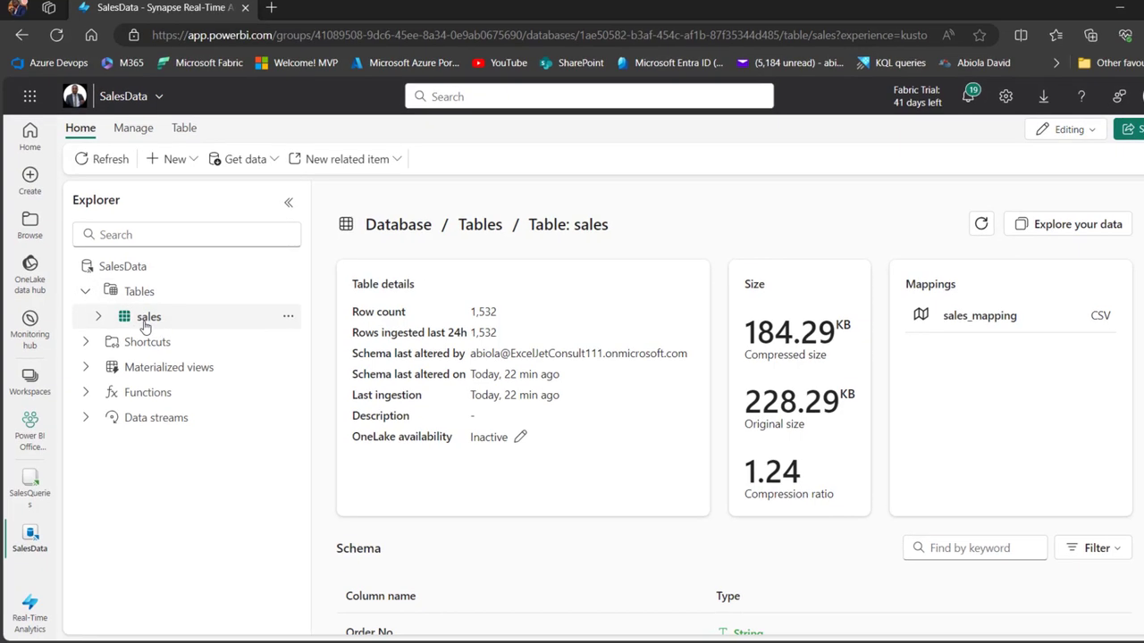
# Step: Expand the sales table in the Explorer and scroll its column list, including Order No and Account Manager
pyautogui.click(106, 289)
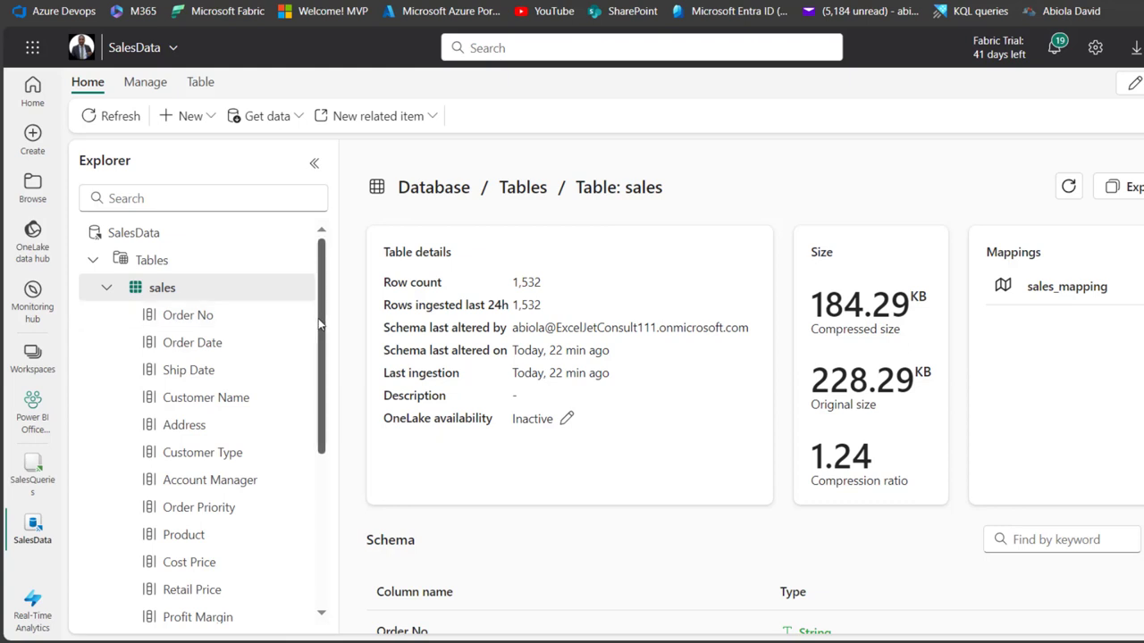
pyautogui.moveTo(323, 330); pyautogui.dragTo(320, 235)
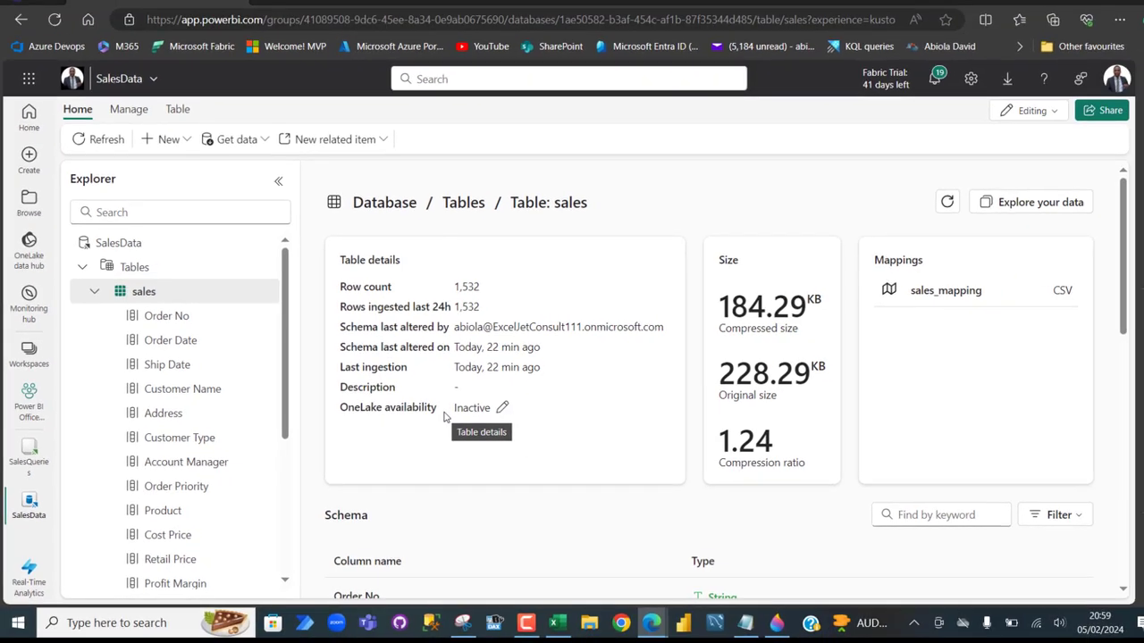
pyautogui.moveTo(462, 413)
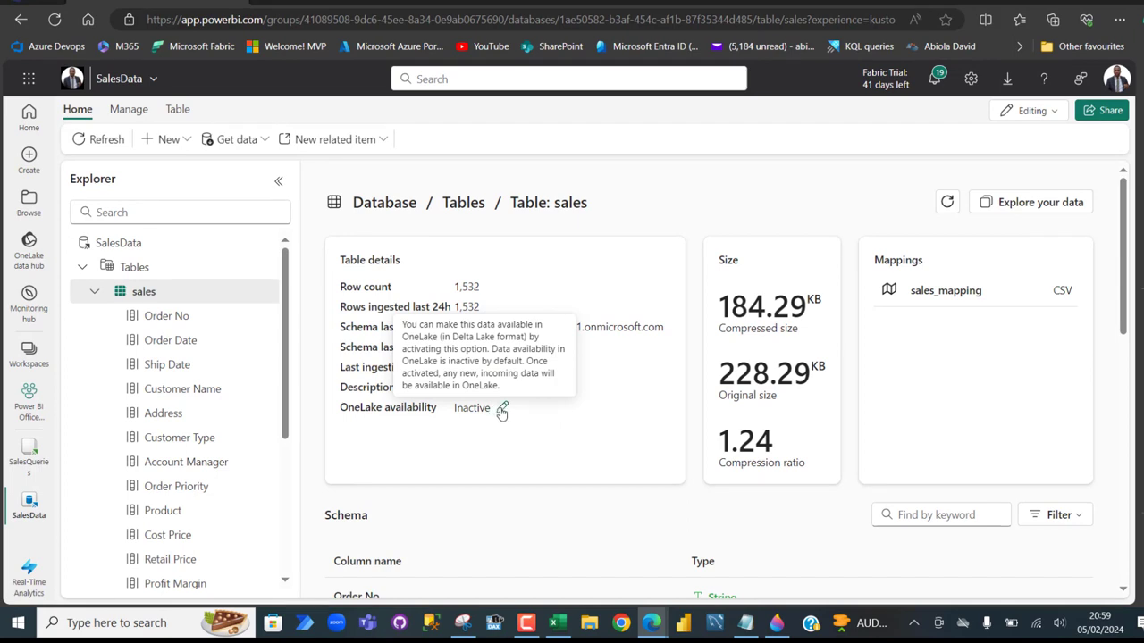
pyautogui.click(502, 410)
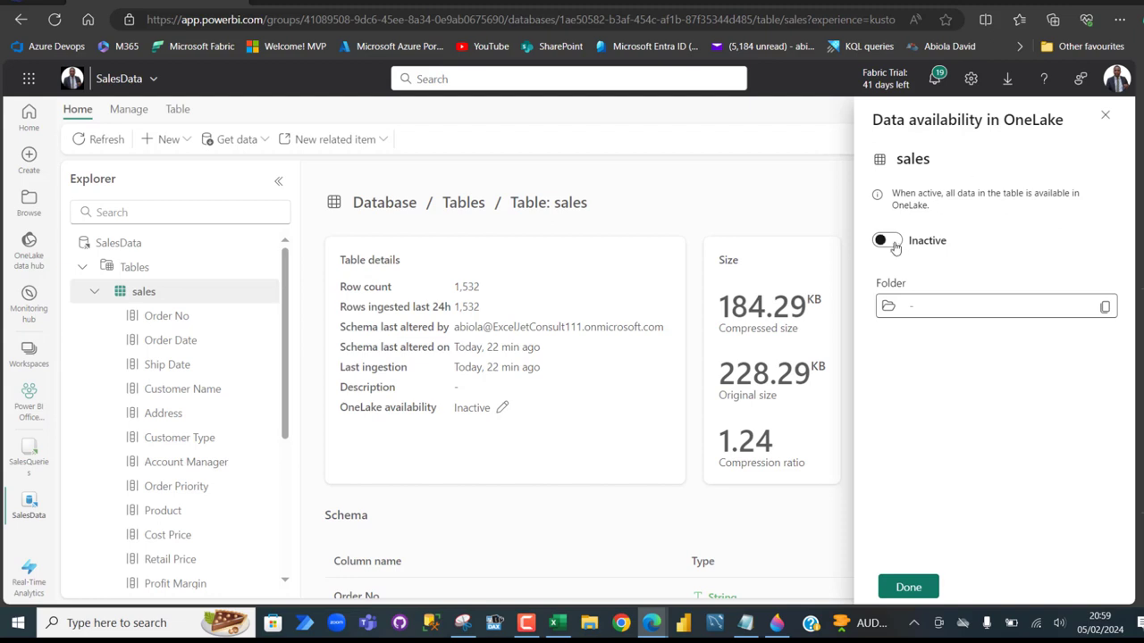
pyautogui.click(896, 248)
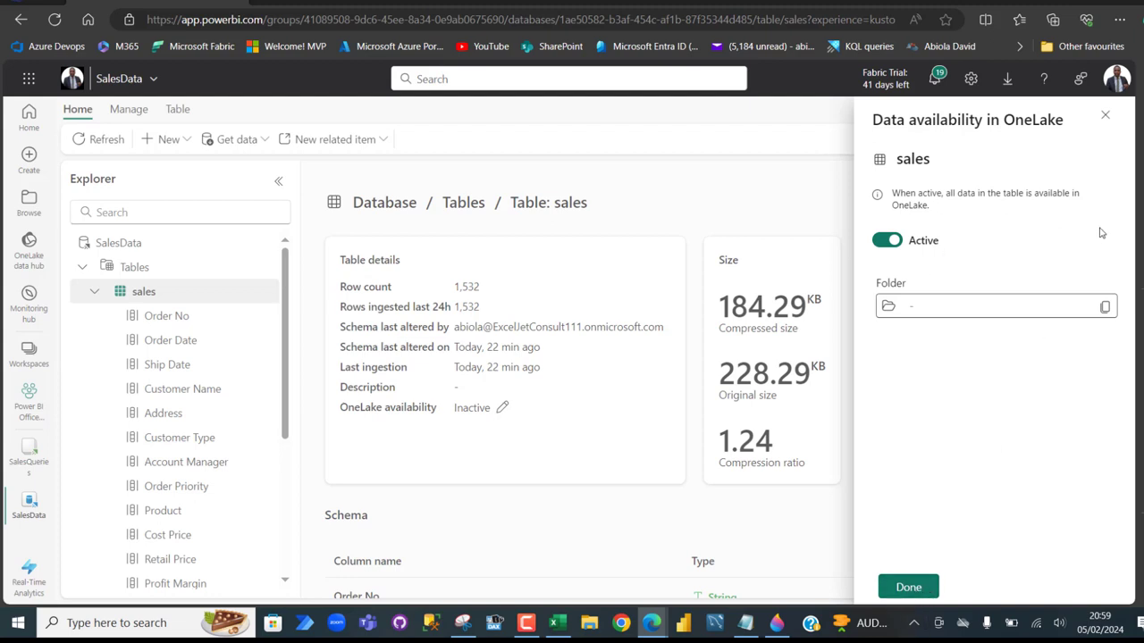
pyautogui.click(1107, 119)
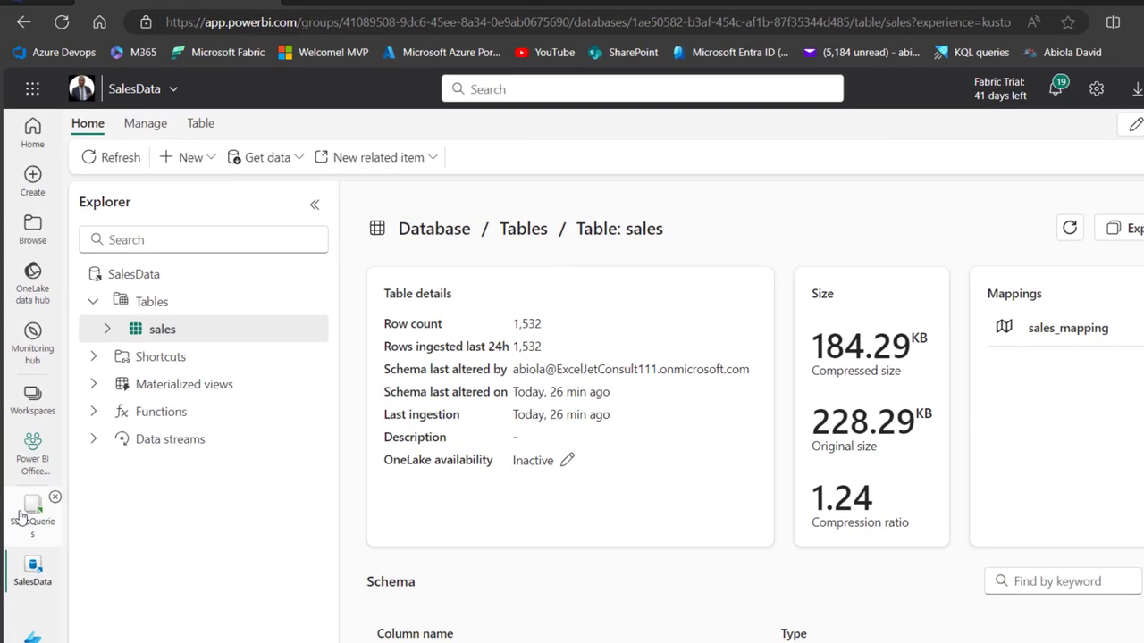
# Step: In the SalesQueries queryset, enter and run a plain sales query on line 17, returning 1,532 records
pyautogui.click(22, 517)
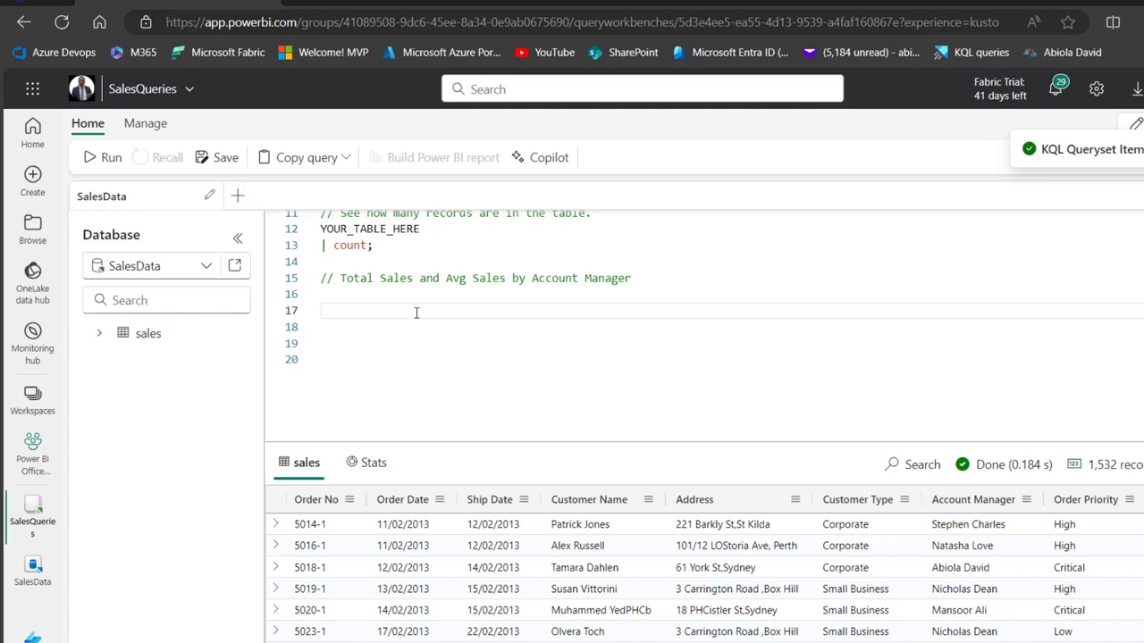
pyautogui.write('sales')
pyautogui.press('Return')
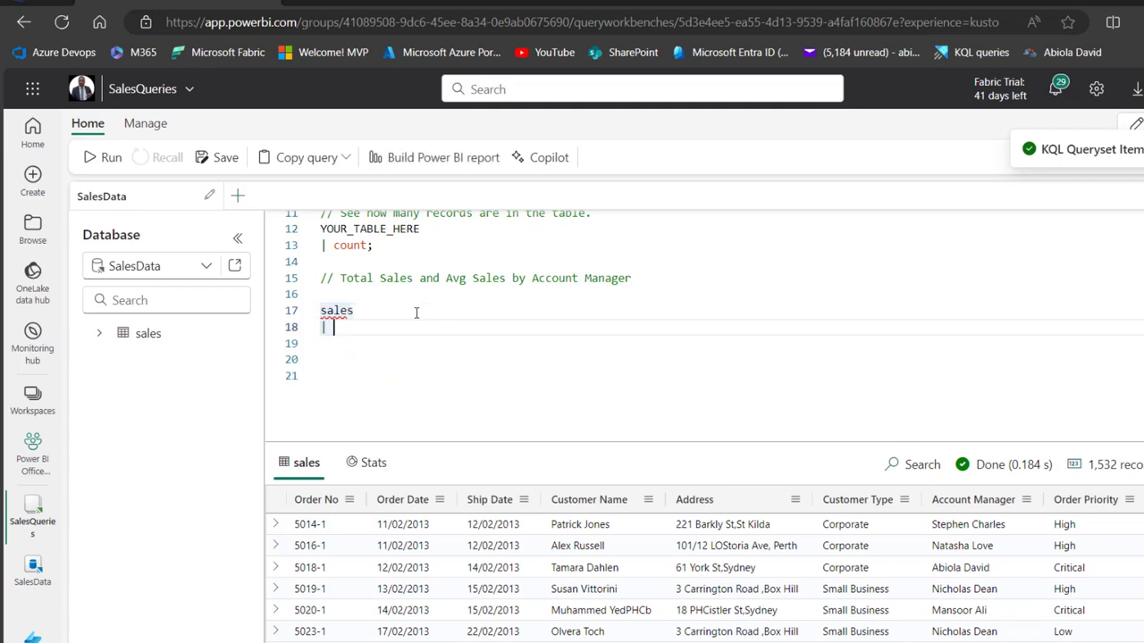
pyautogui.write('|')
pyautogui.press('BackSpace')
pyautogui.press('BackSpace')
pyautogui.doubleClick(350, 310)
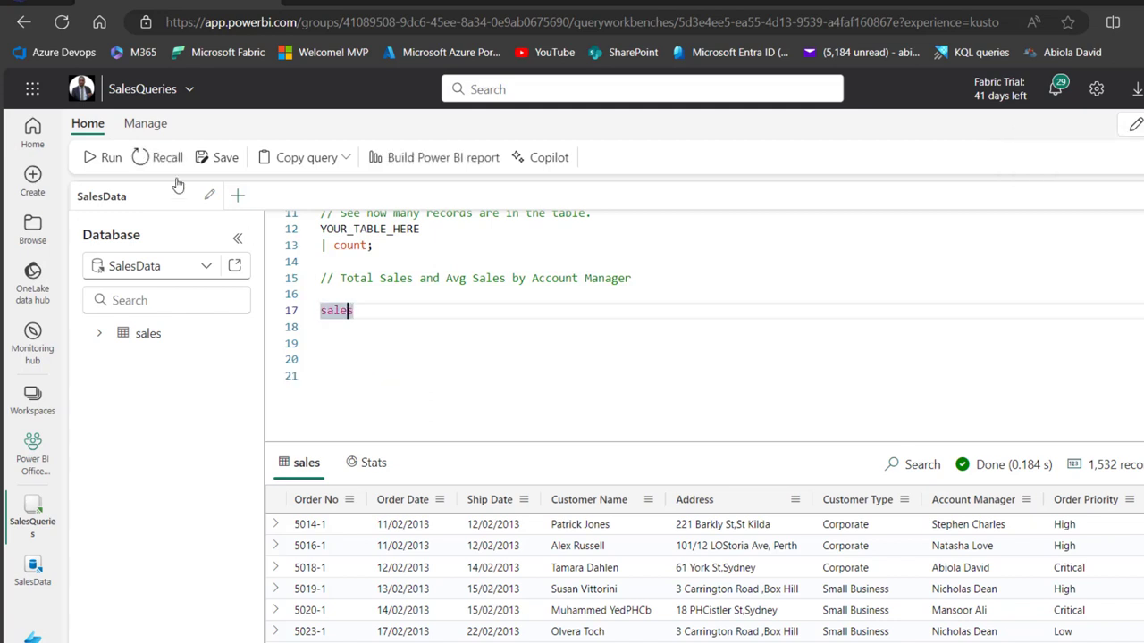
pyautogui.click(109, 161)
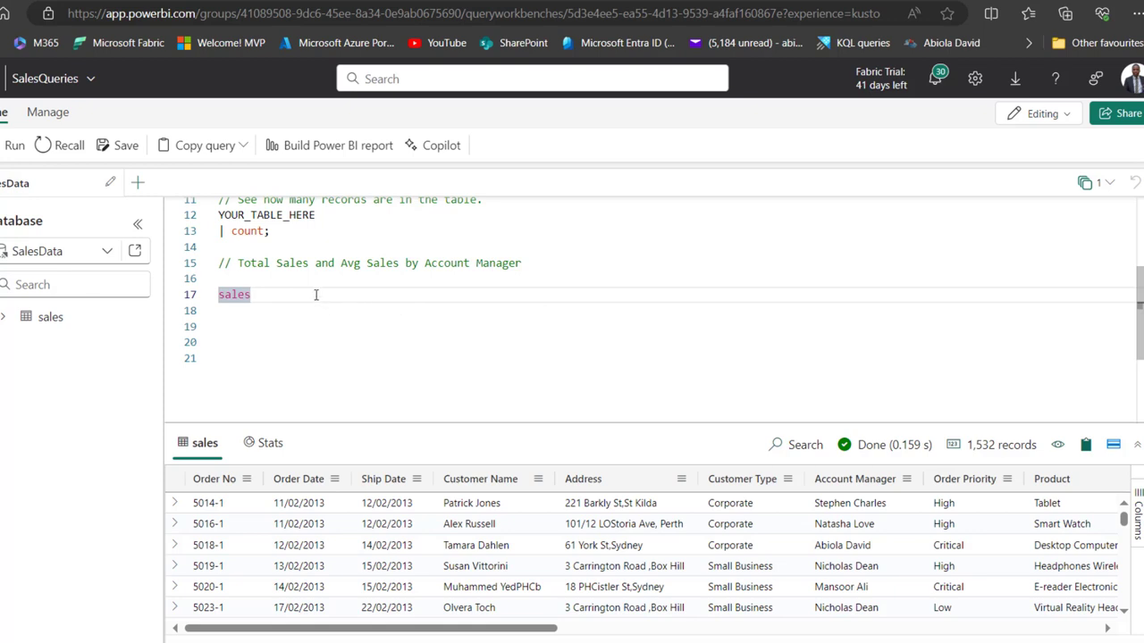
# Step: Add a '| take 20' line under sales and run both lines to return 20 records
pyautogui.hotkey('ctrl', 'Return')
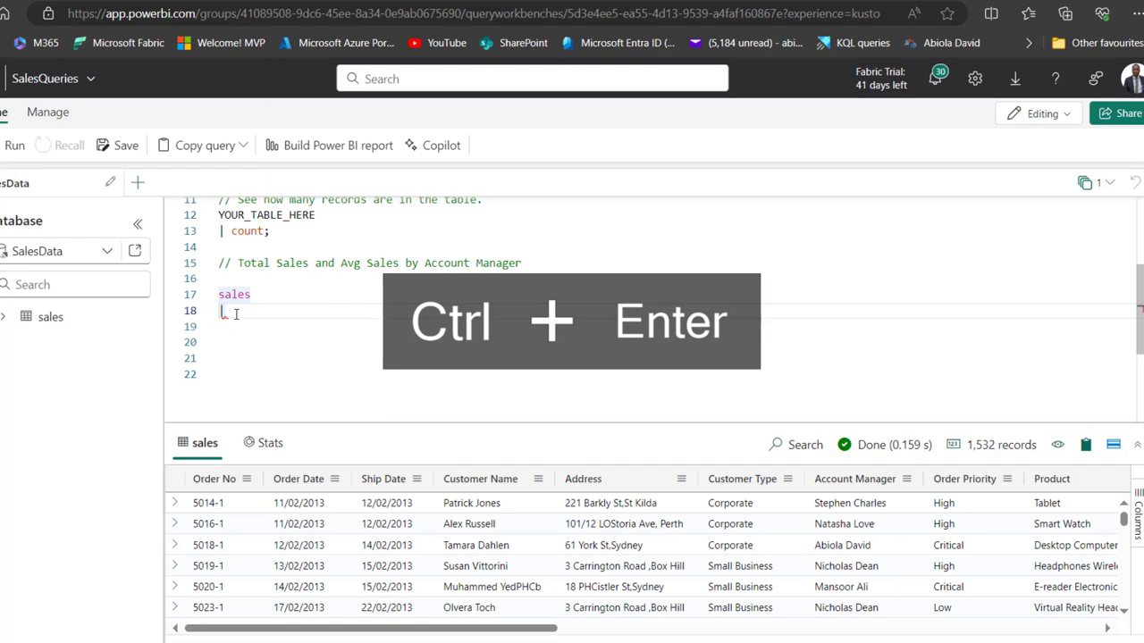
pyautogui.press('BackSpace')
pyautogui.press('Return')
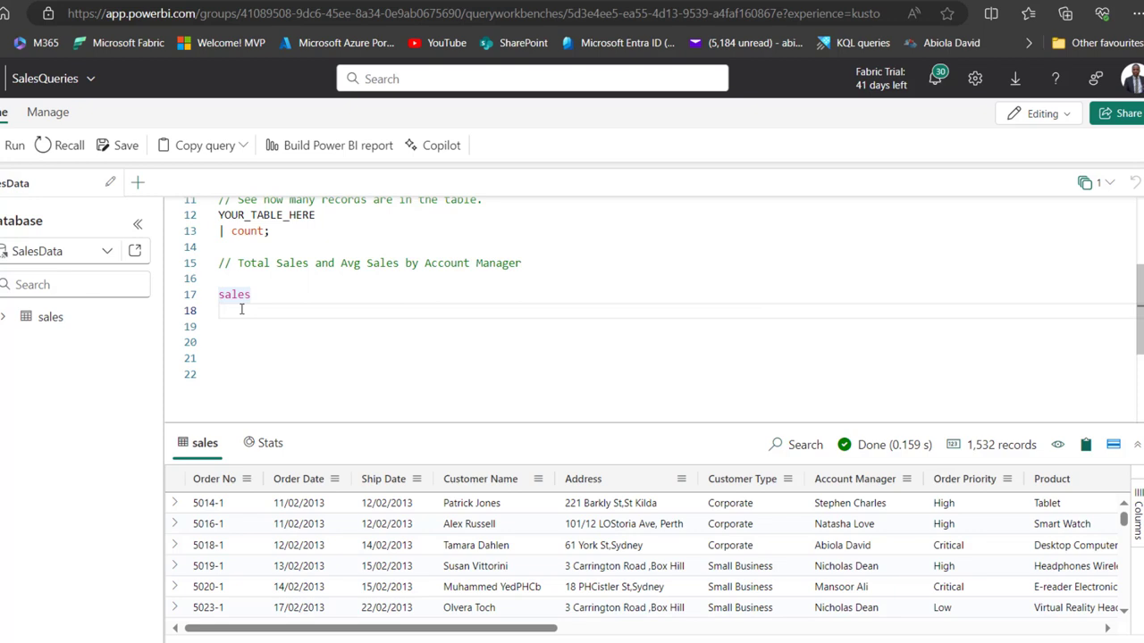
pyautogui.press('BackSpace')
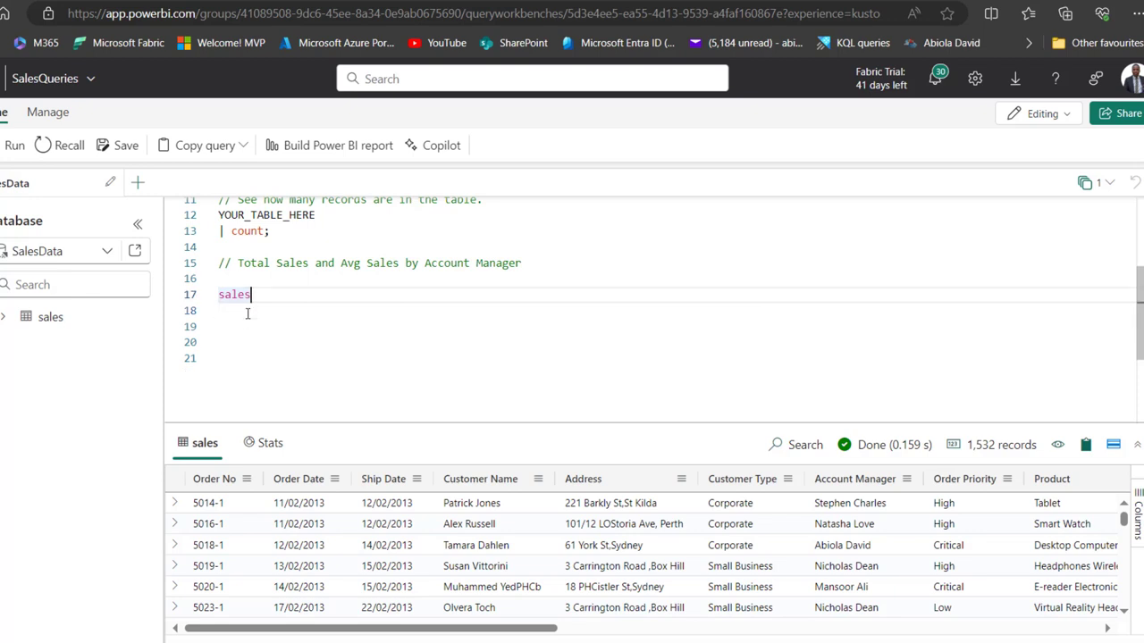
pyautogui.hotkey('ctrl', 'Return')
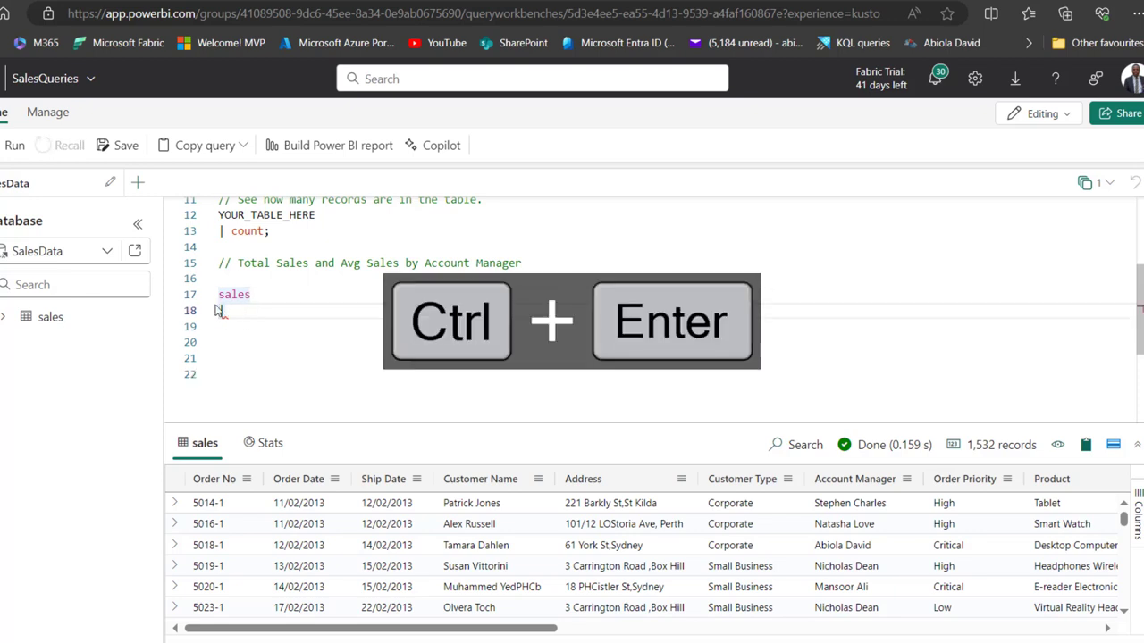
pyautogui.write('| ta')
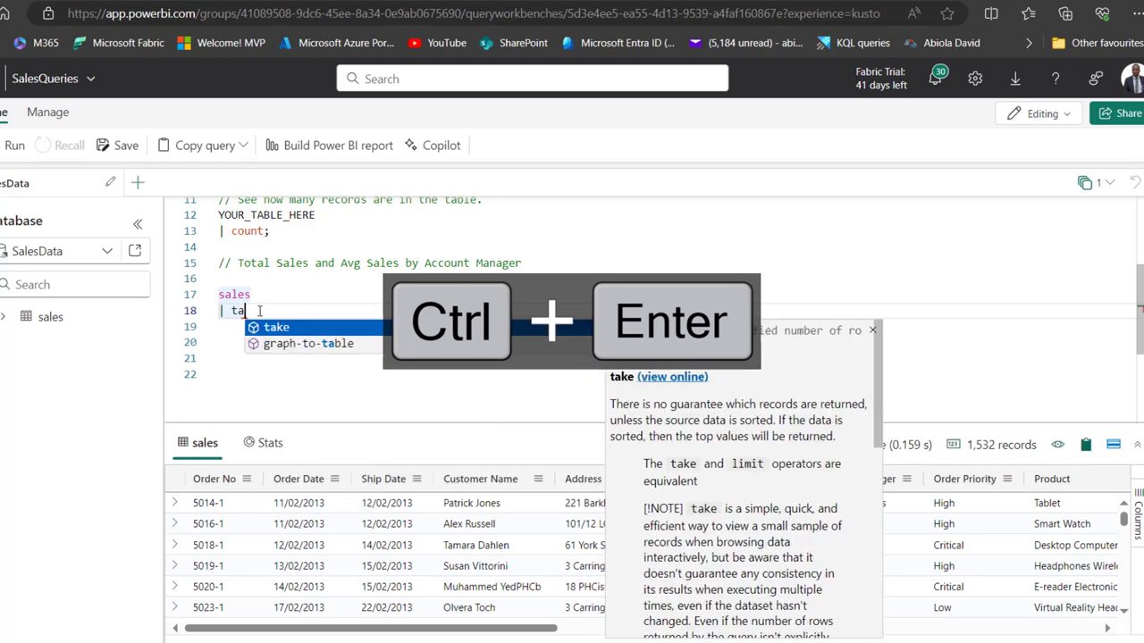
pyautogui.write('ke 20')
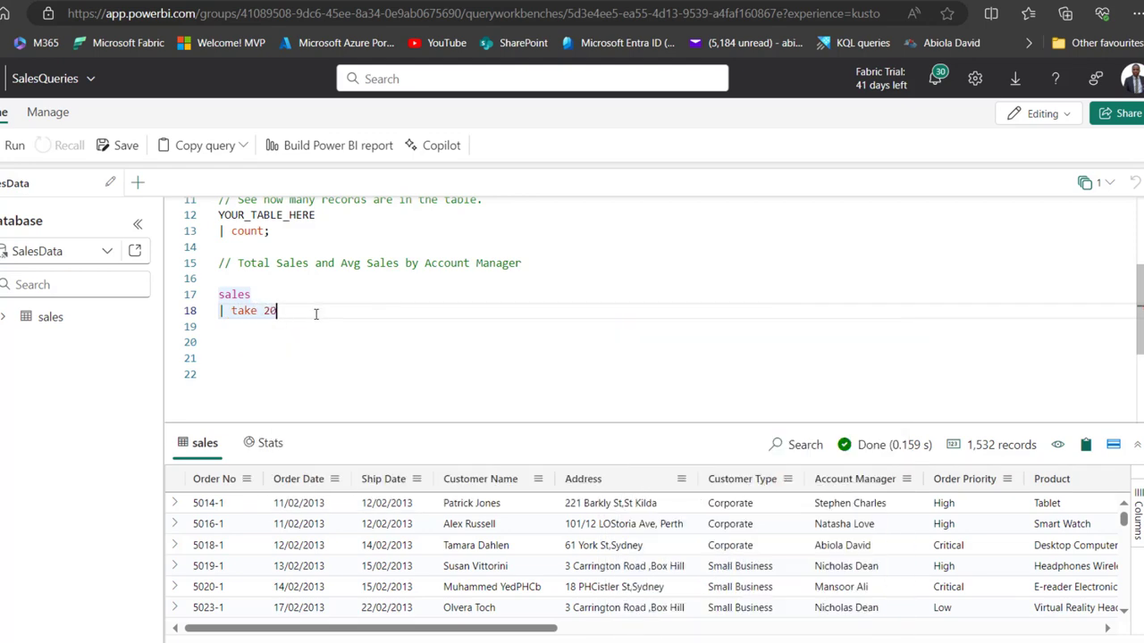
pyautogui.moveTo(313, 313); pyautogui.dragTo(214, 301)
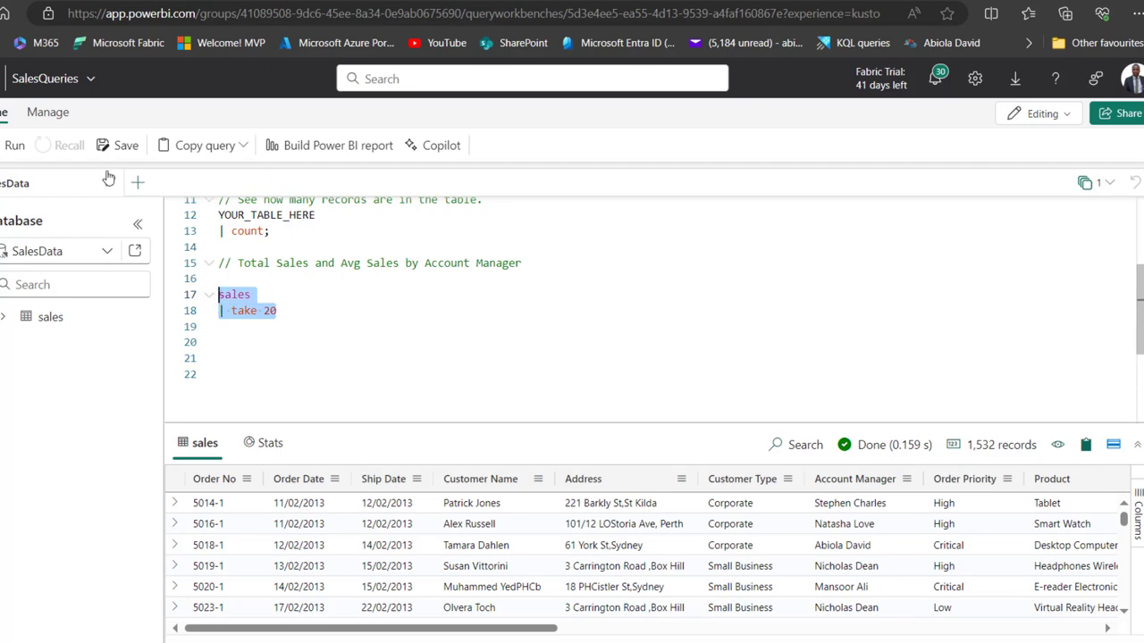
pyautogui.click(7, 145)
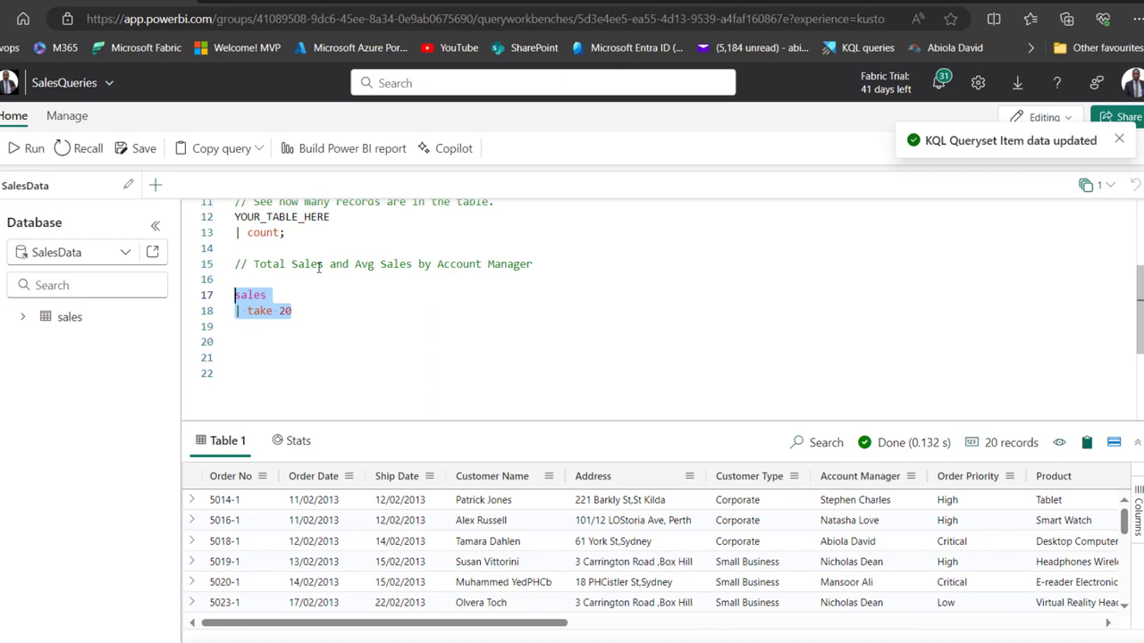
# Step: Replace 'take 20' on line 18 with 'summarize TotalSales = sum(Total)'
pyautogui.moveTo(295, 311); pyautogui.dragTo(239, 314)
pyautogui.write('sum')
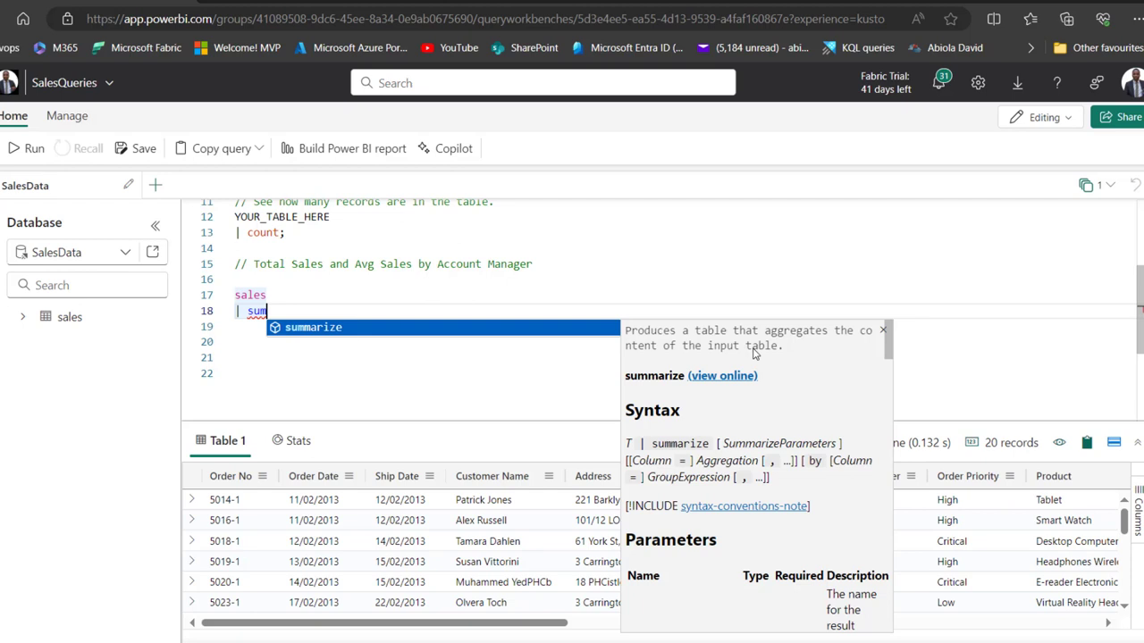
pyautogui.press('Tab')
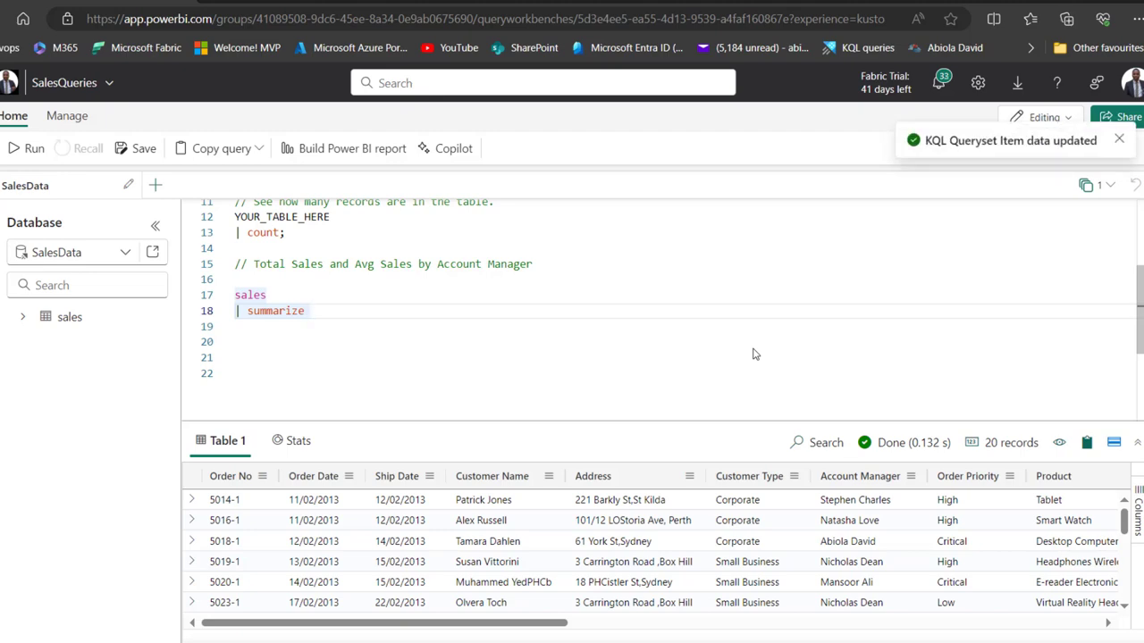
pyautogui.write('Total')
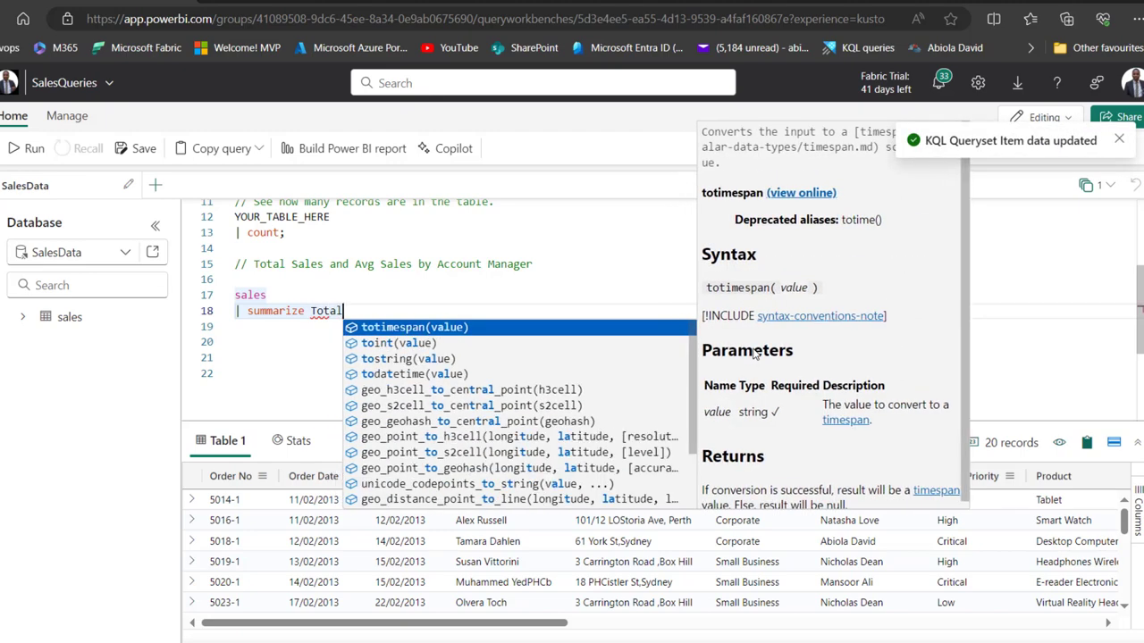
pyautogui.write('Sales = ')
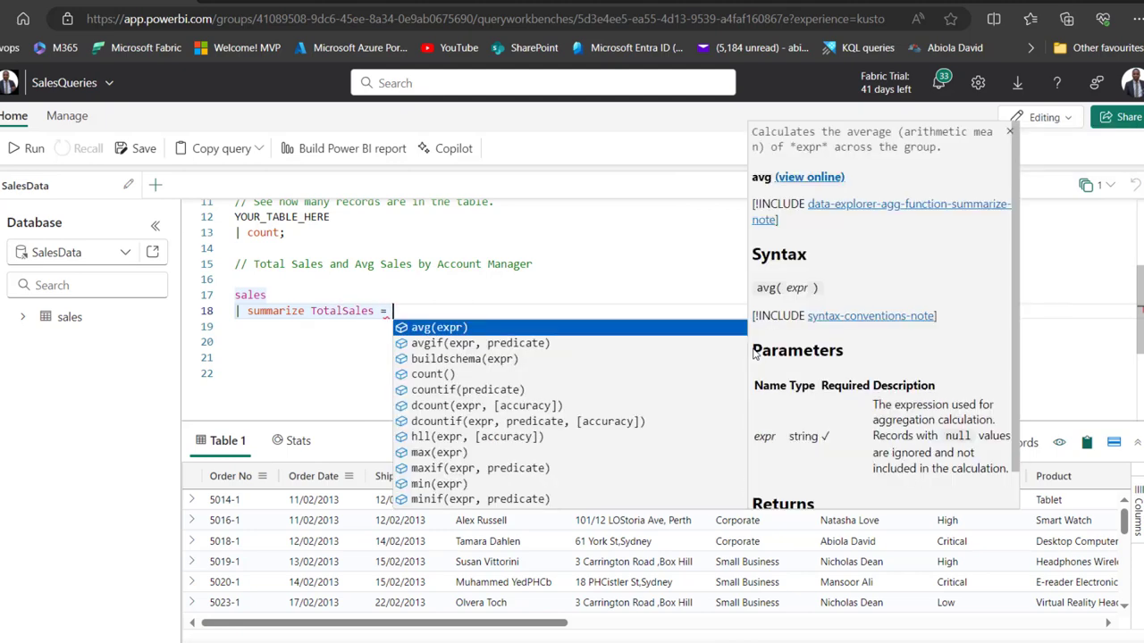
pyautogui.write('sum')
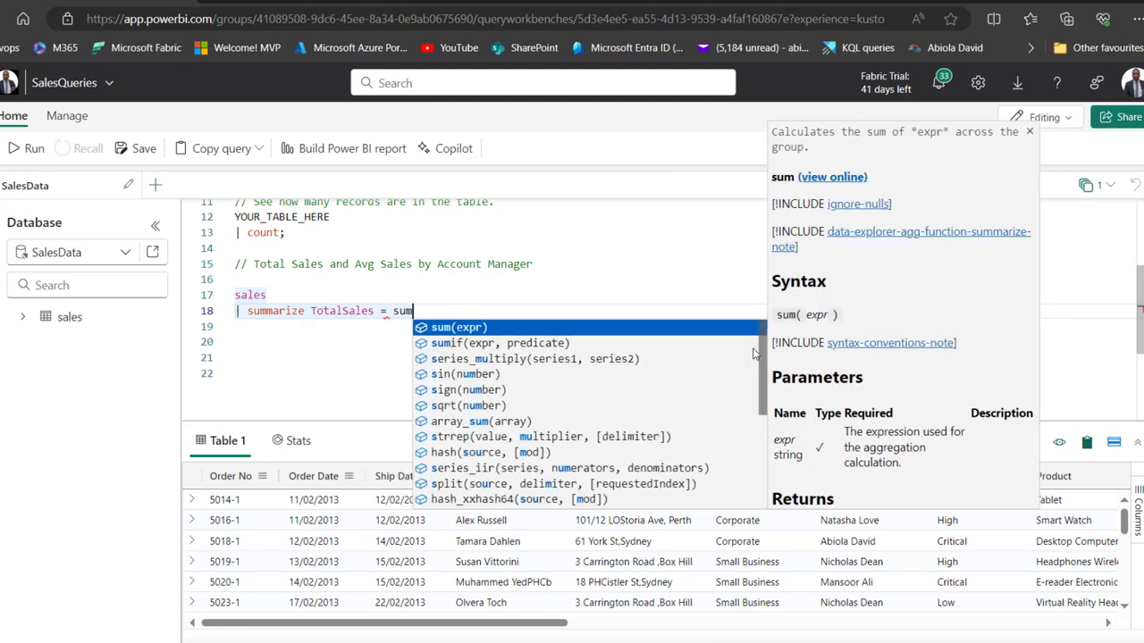
pyautogui.press('Tab')
pyautogui.write('Tot')
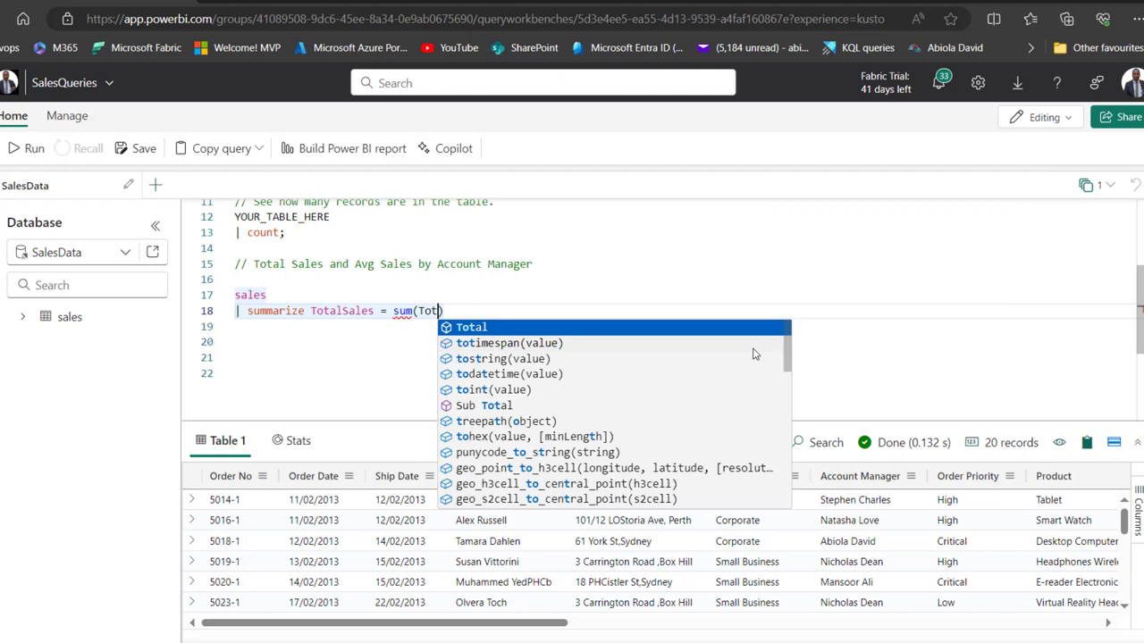
pyautogui.press('Tab')
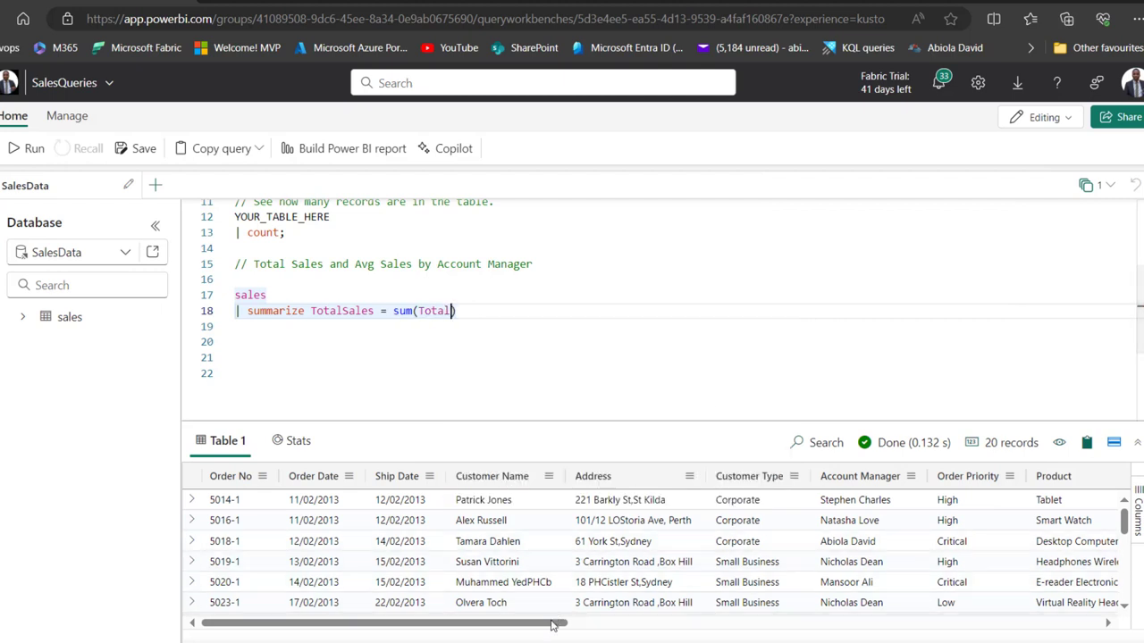
pyautogui.moveTo(552, 629); pyautogui.dragTo(1084, 627)
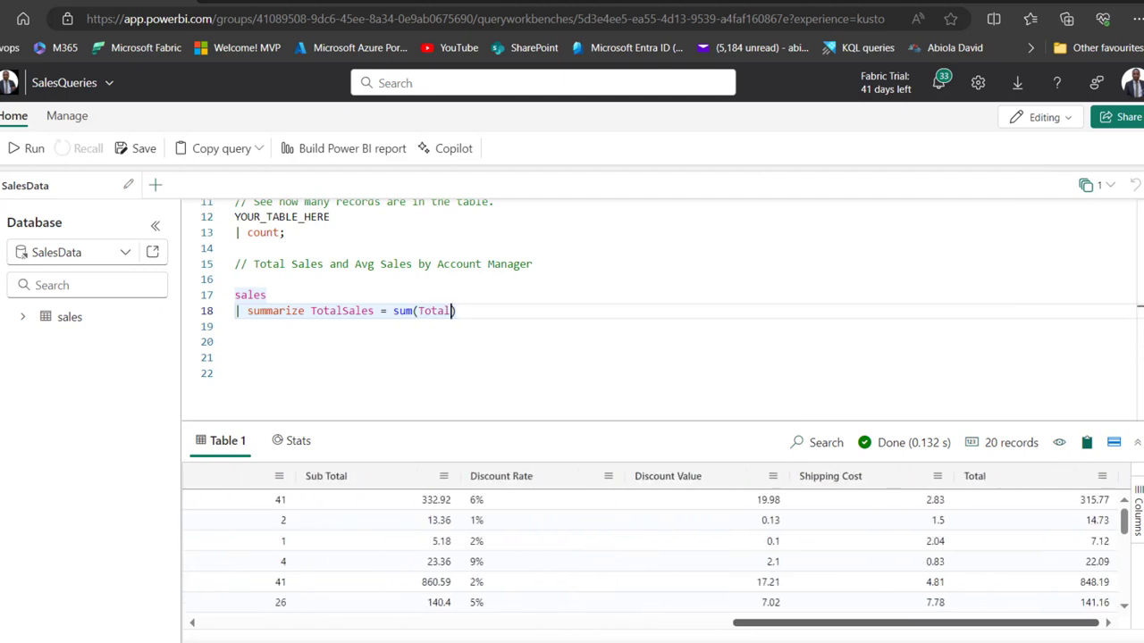
# Step: Group by ['Account Manager'] and run, listing 15 rows of TotalSales per manager
pyautogui.click(465, 312)
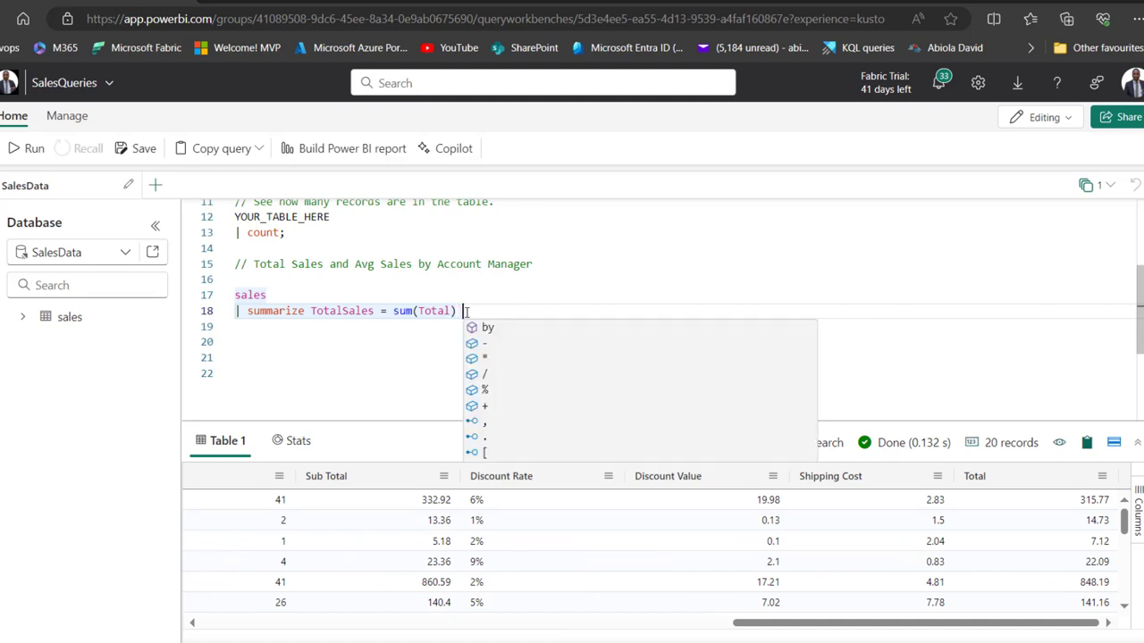
pyautogui.write('by acc')
pyautogui.press('Tab')
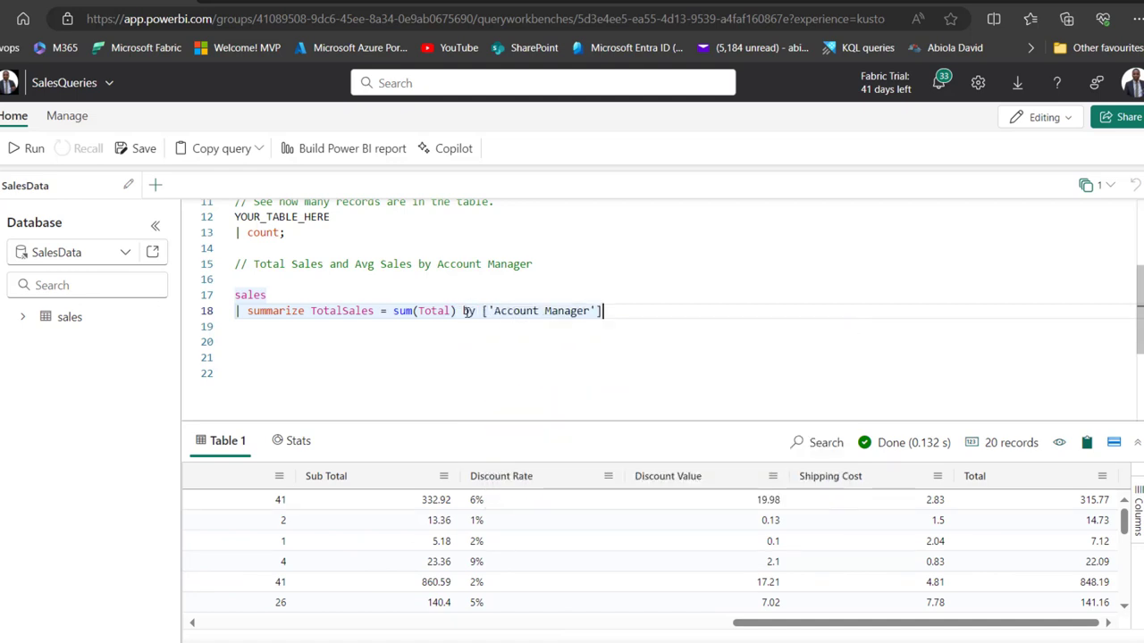
pyautogui.hotkey('shift', 'Return')
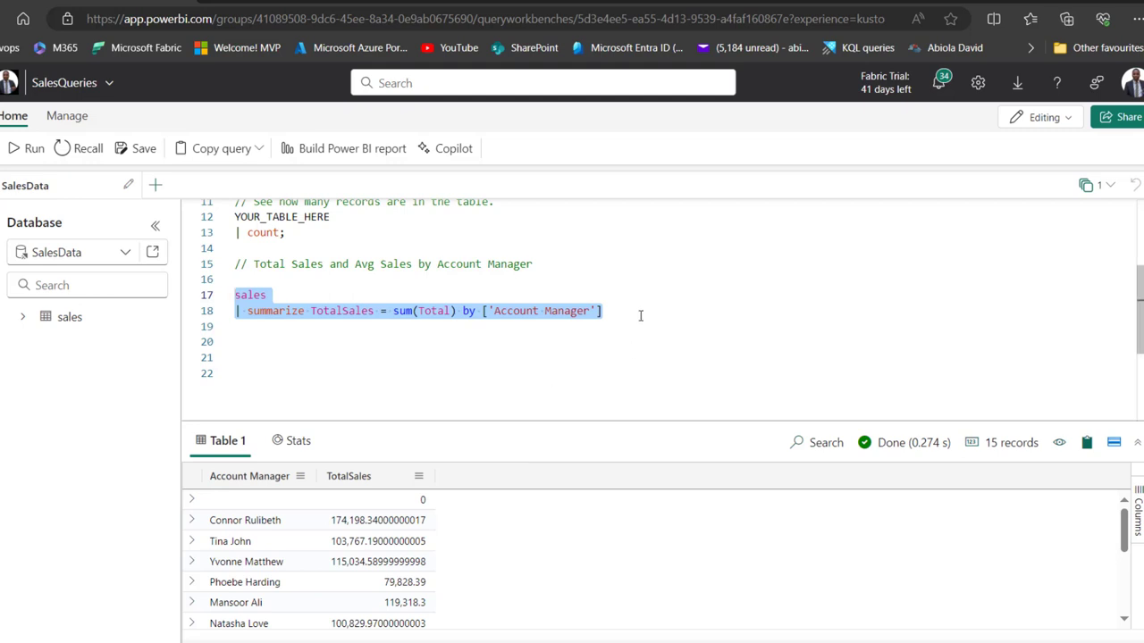
pyautogui.click(621, 310)
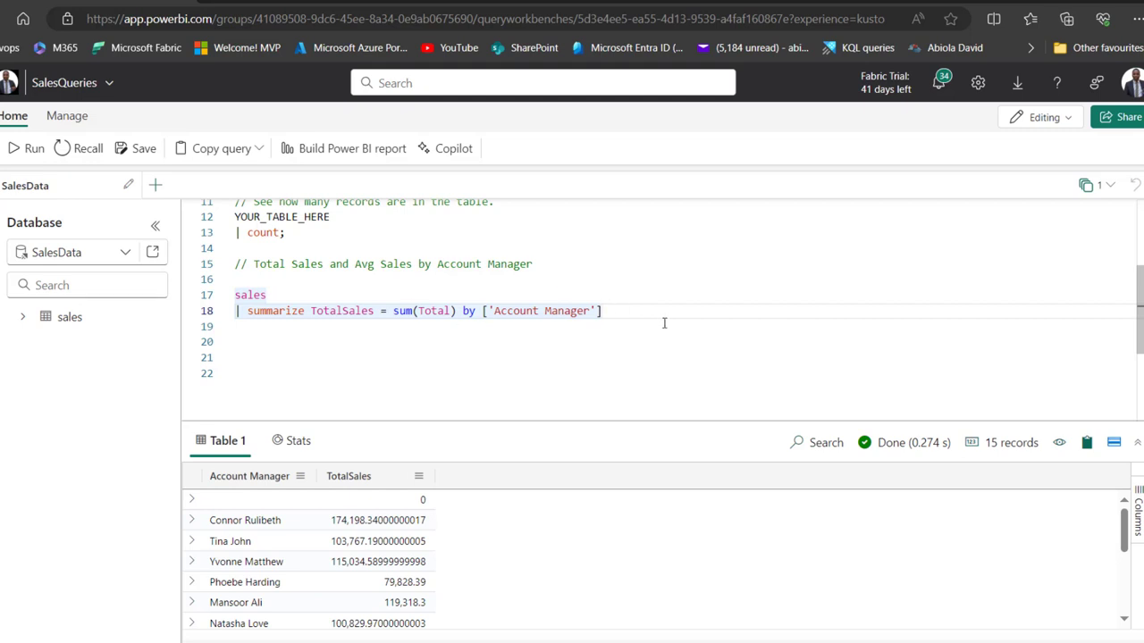
pyautogui.moveTo(638, 314); pyautogui.dragTo(457, 312)
# Step: Add 'AvgSales = avg(Total)' after TotalSales on line 18, regrouped by ['Account Manager']
pyautogui.press('BackSpace')
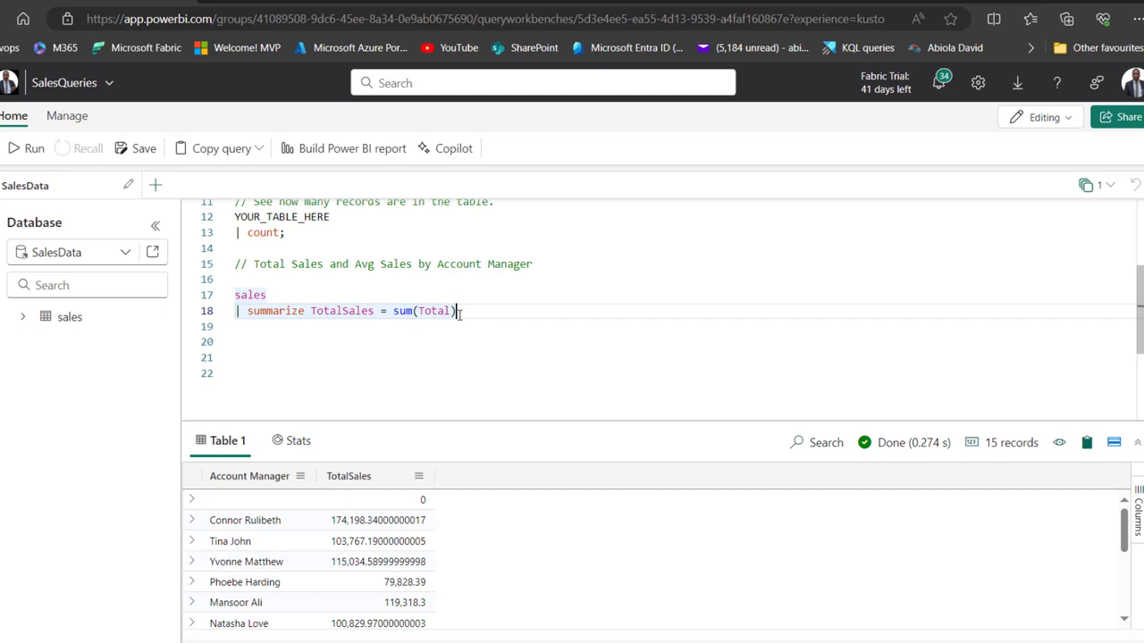
pyautogui.write(', ')
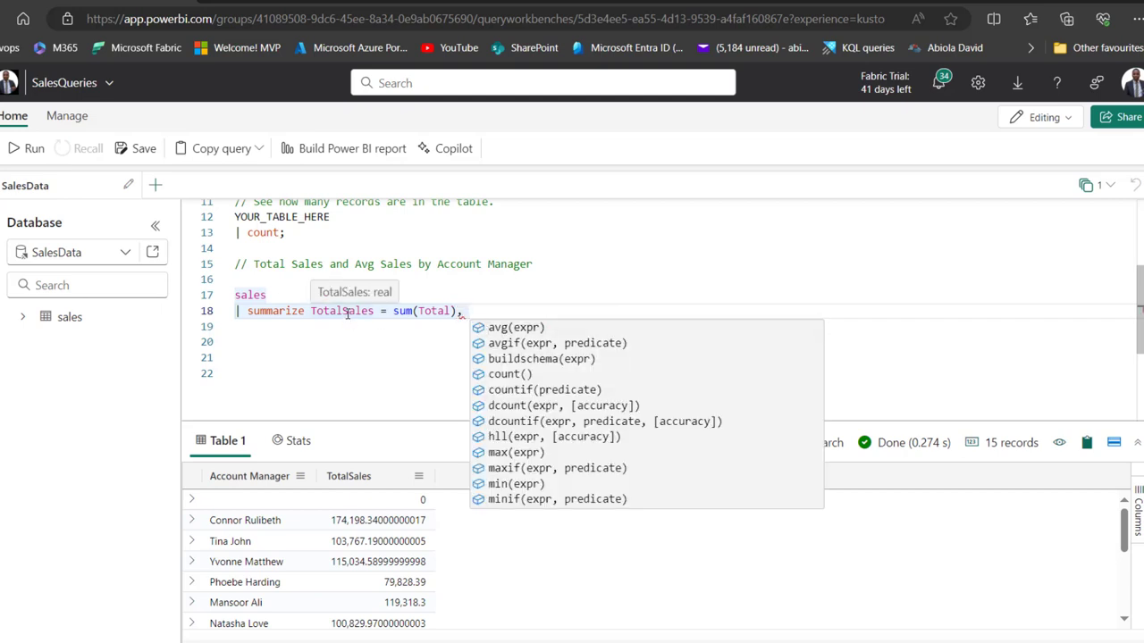
pyautogui.write('To')
pyautogui.press('BackSpace')
pyautogui.press('BackSpace')
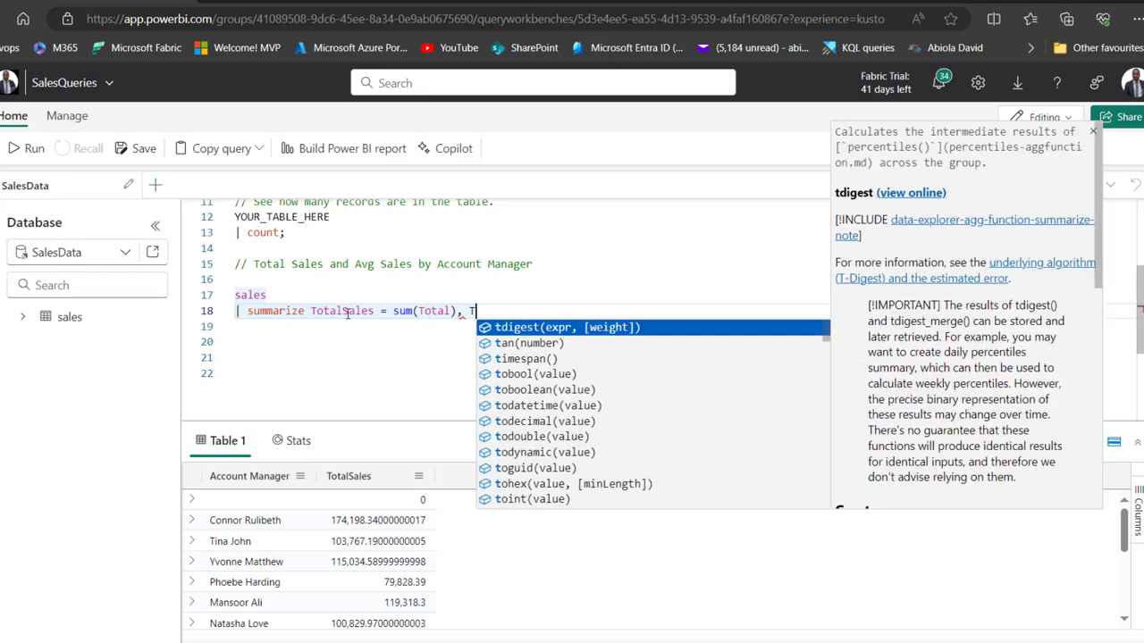
pyautogui.write('AvgSales')
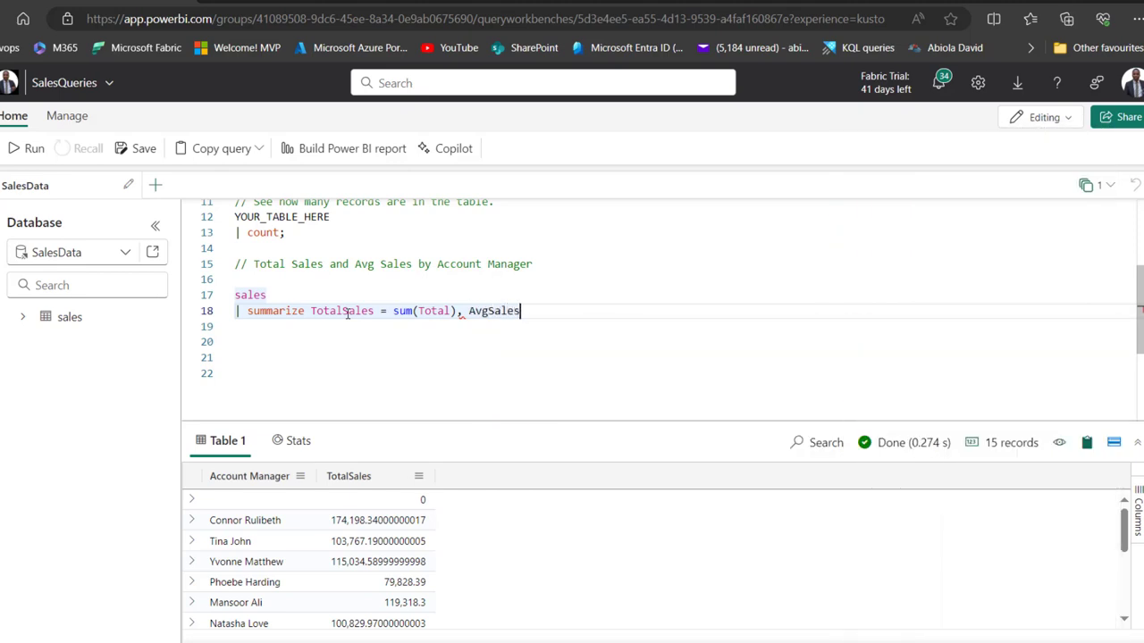
pyautogui.write(' = avg(')
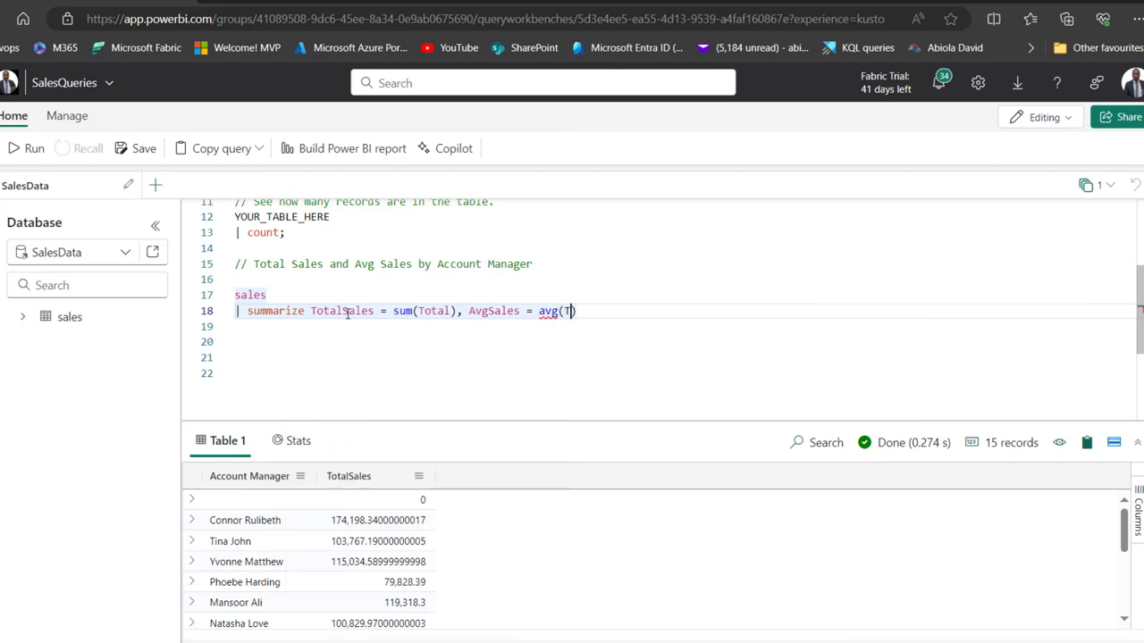
pyautogui.write('T')
pyautogui.press('Tab')
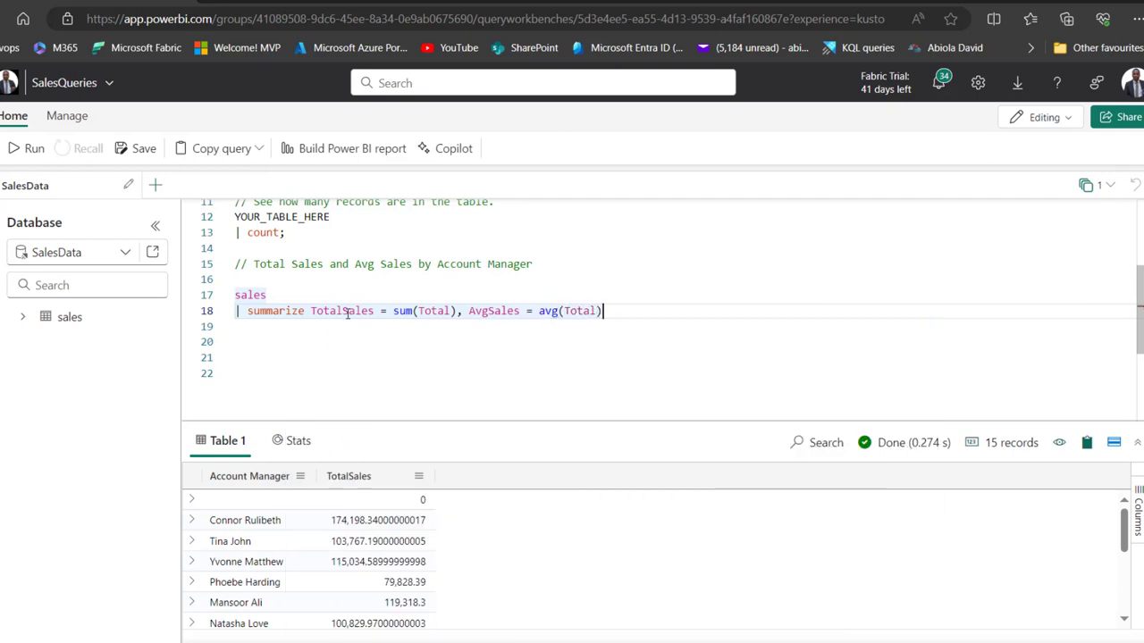
pyautogui.write('by acc')
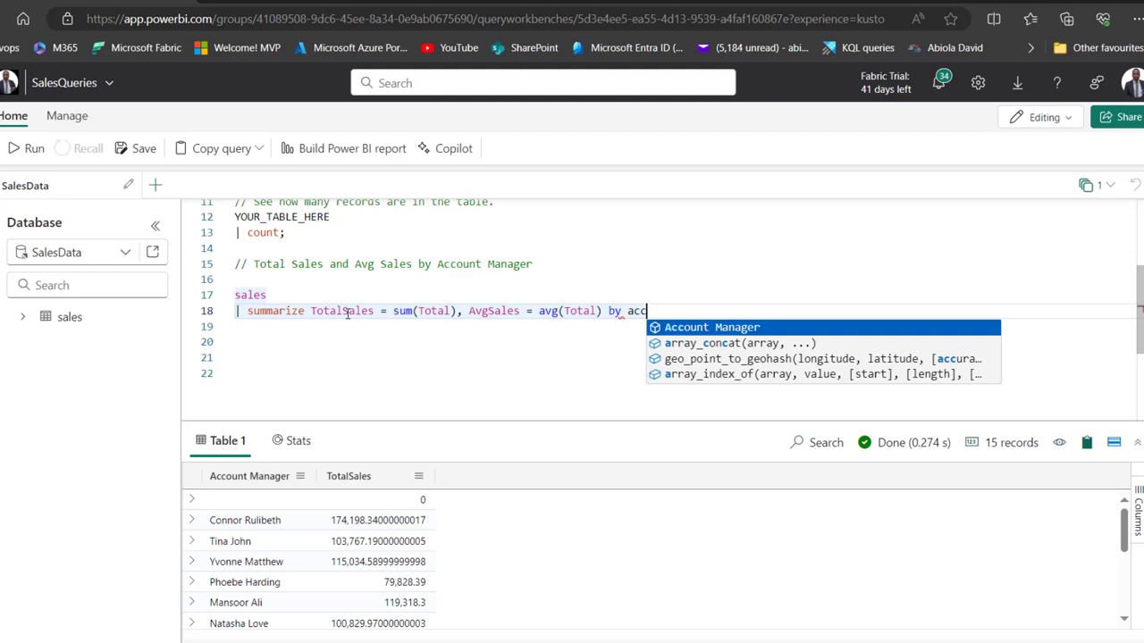
pyautogui.press('Tab')
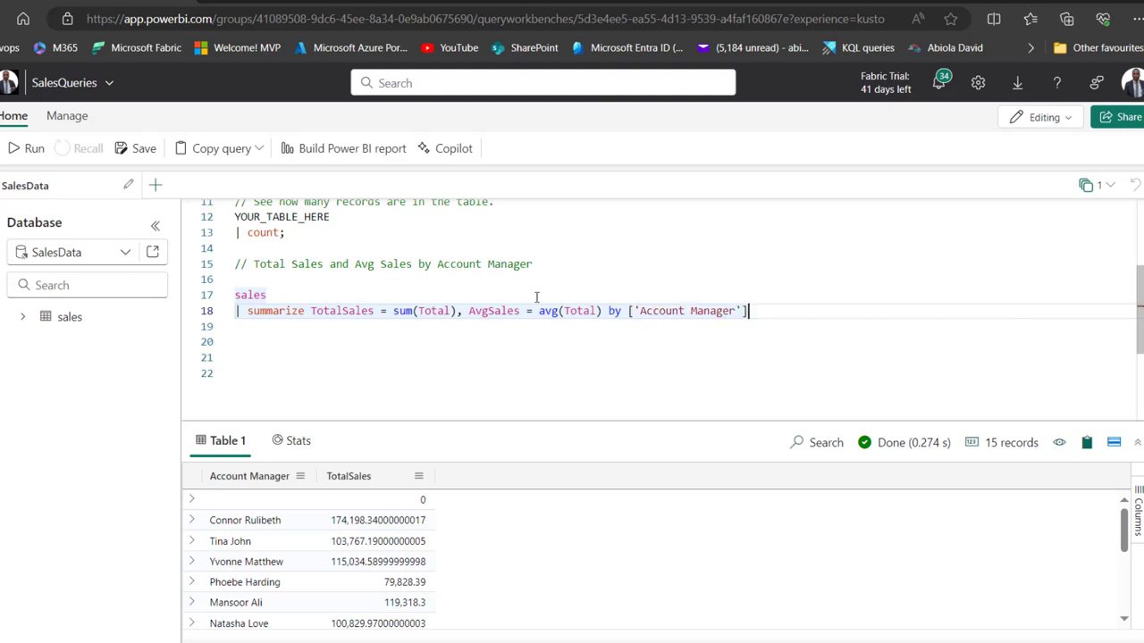
pyautogui.moveTo(763, 312); pyautogui.dragTo(212, 302)
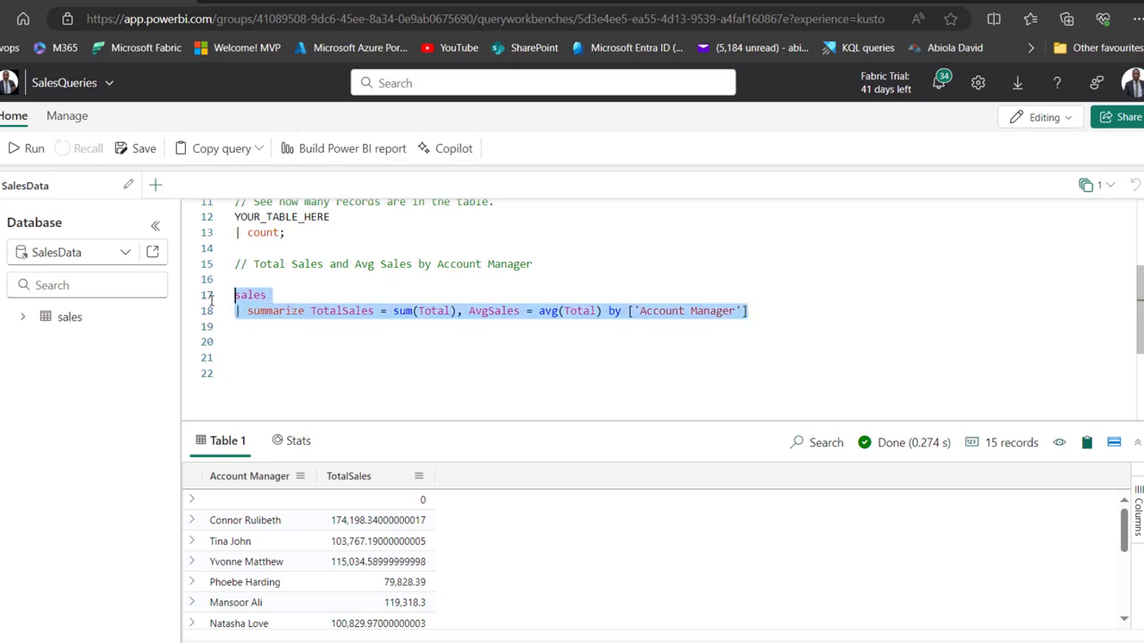
# Step: Rerun the query to show AvgSales beside TotalSales for all 15 managers, enlarging the results area
pyautogui.click(29, 152)
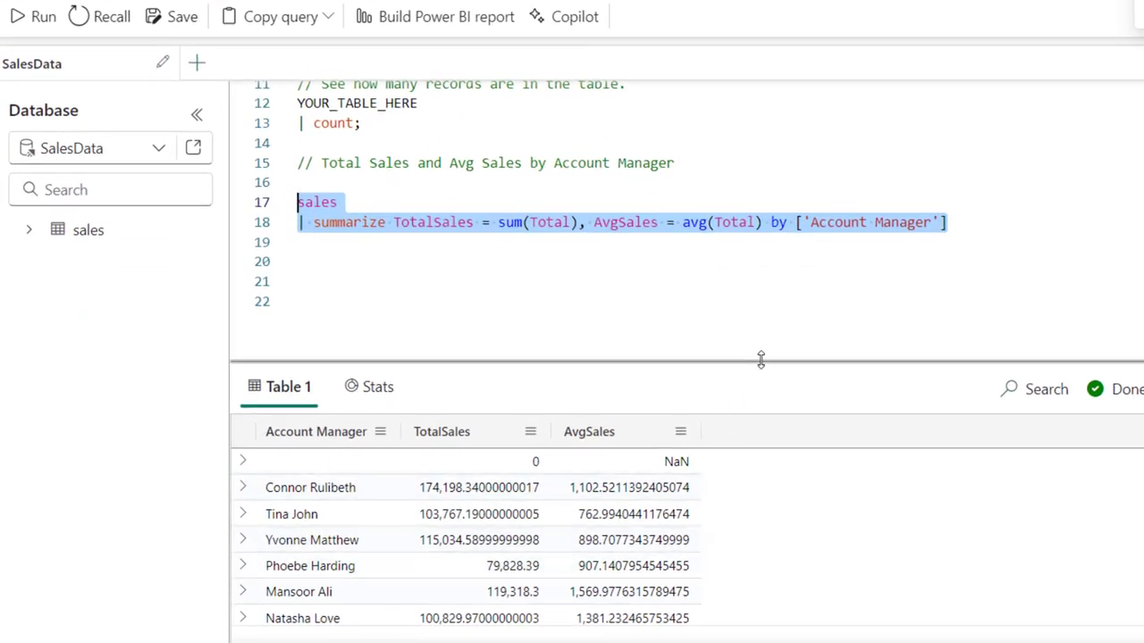
pyautogui.moveTo(759, 361); pyautogui.dragTo(751, 274)
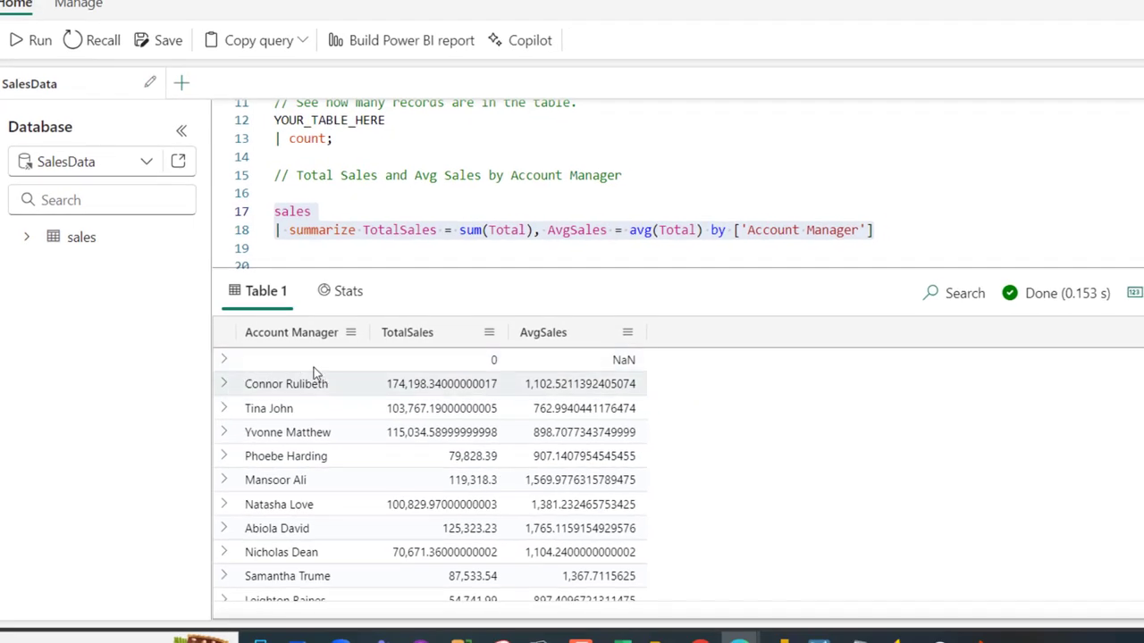
# Step: Filter the Account Manager column to Not empty, hiding the blank row with 0 and NaN
pyautogui.click(350, 332)
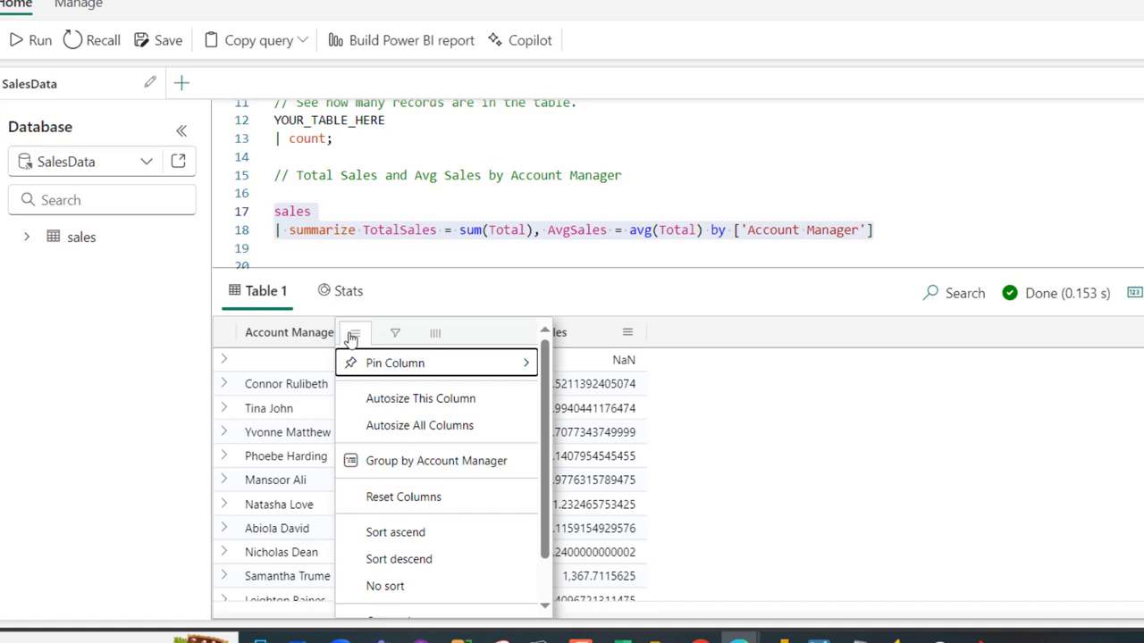
pyautogui.click(396, 336)
pyautogui.click(429, 363)
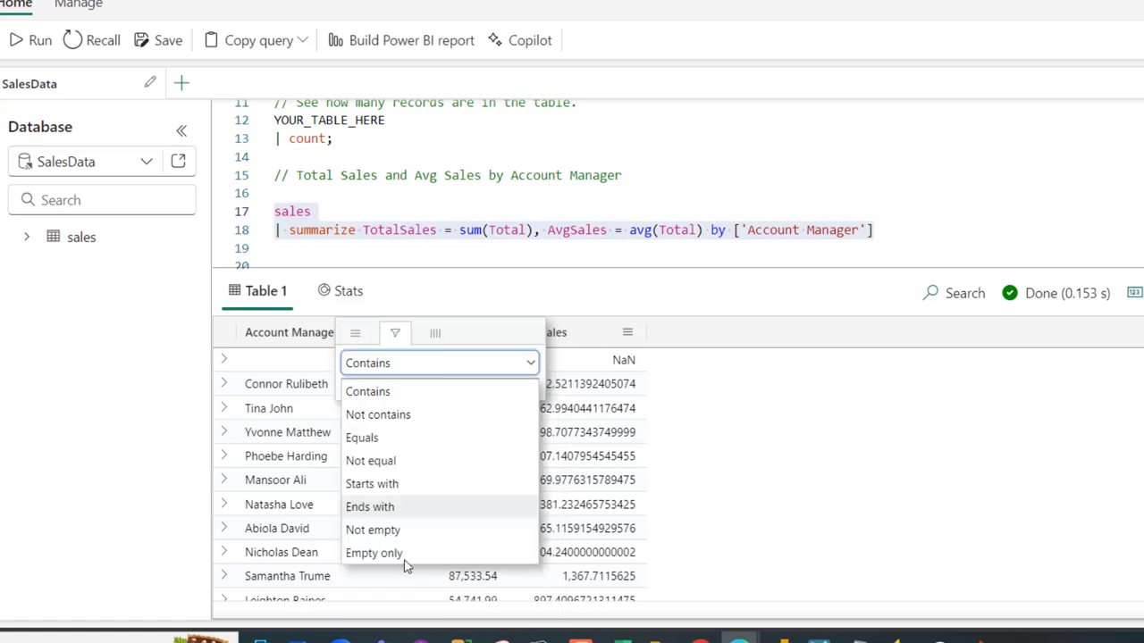
pyautogui.click(395, 533)
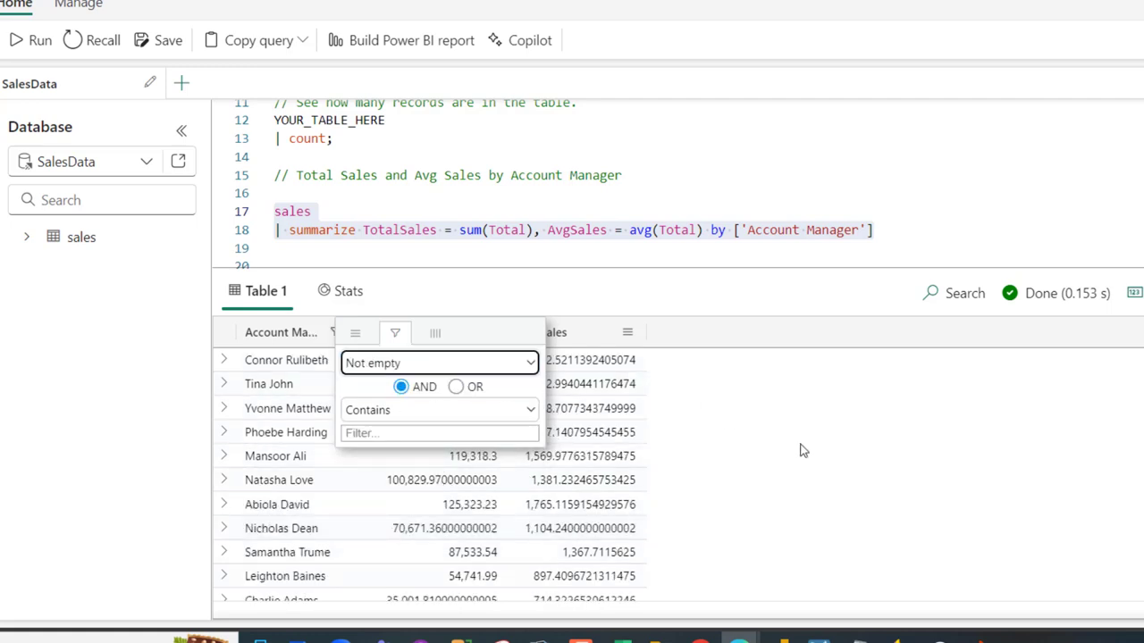
pyautogui.click(858, 481)
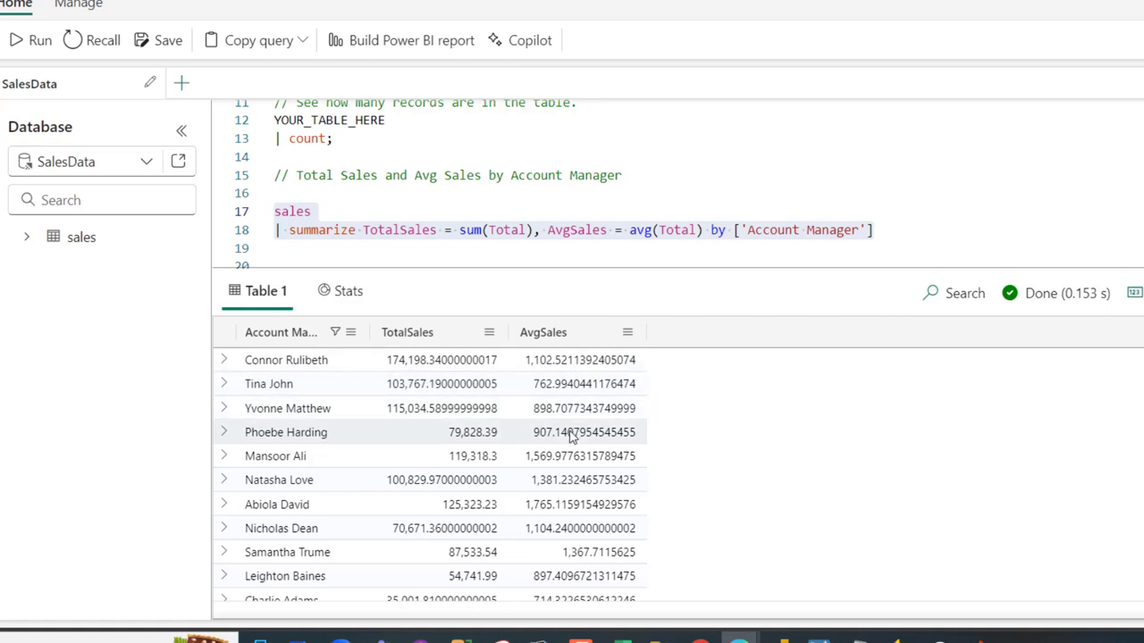
# Step: Rewrite the total aggregate as round(sum(Total),2), removing the extra bracket
pyautogui.click(460, 231)
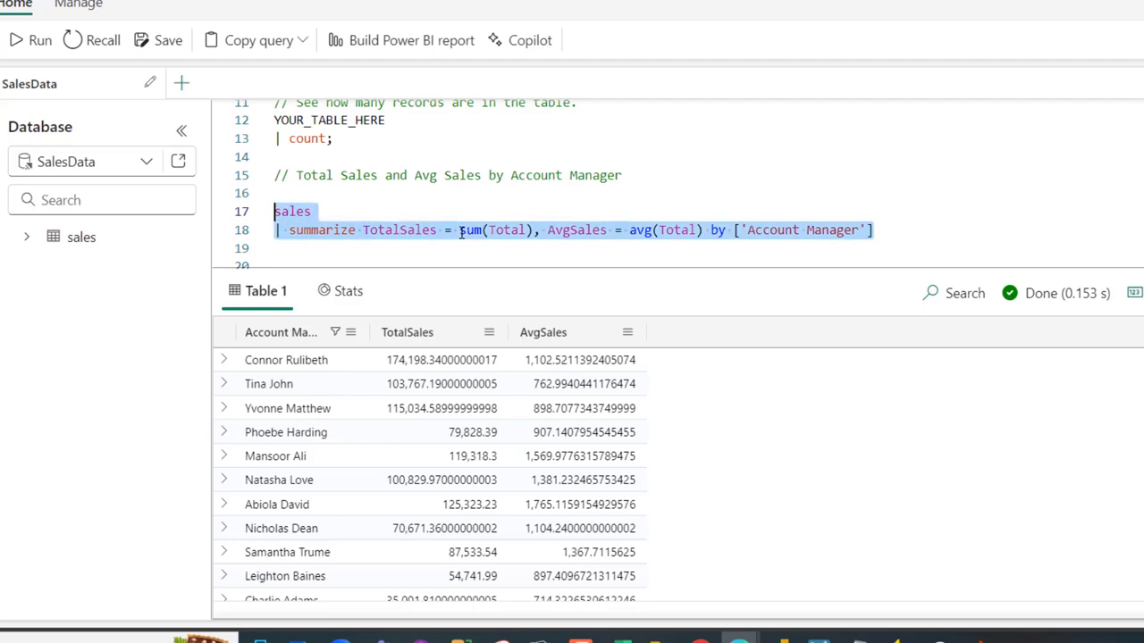
pyautogui.write('roun')
pyautogui.press('Tab')
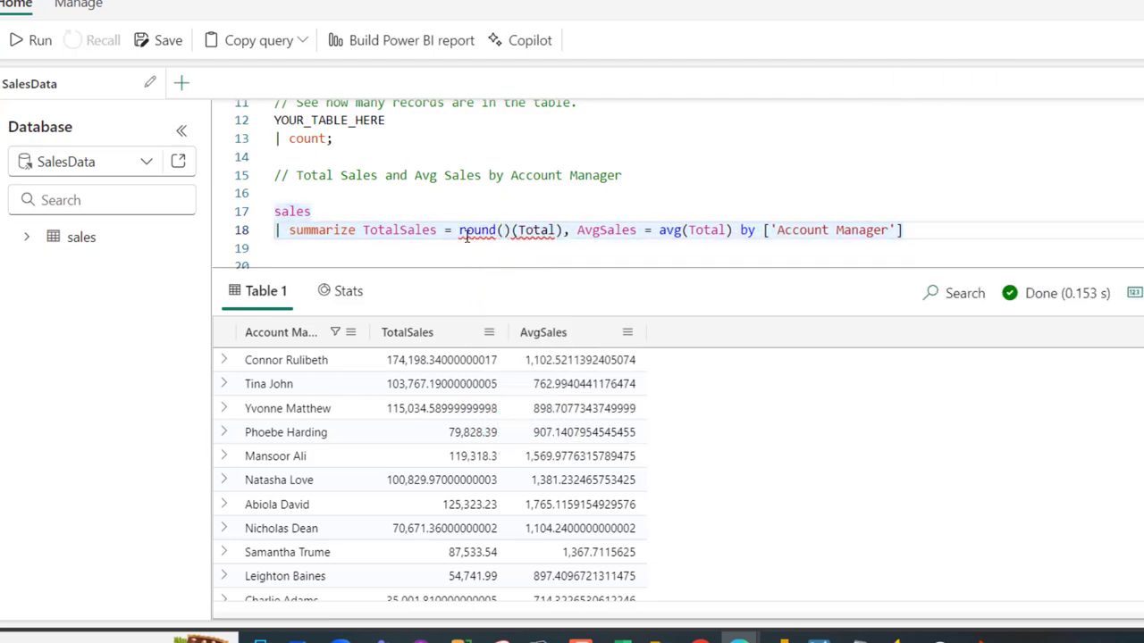
pyautogui.press('Delete')
pyautogui.write('sum')
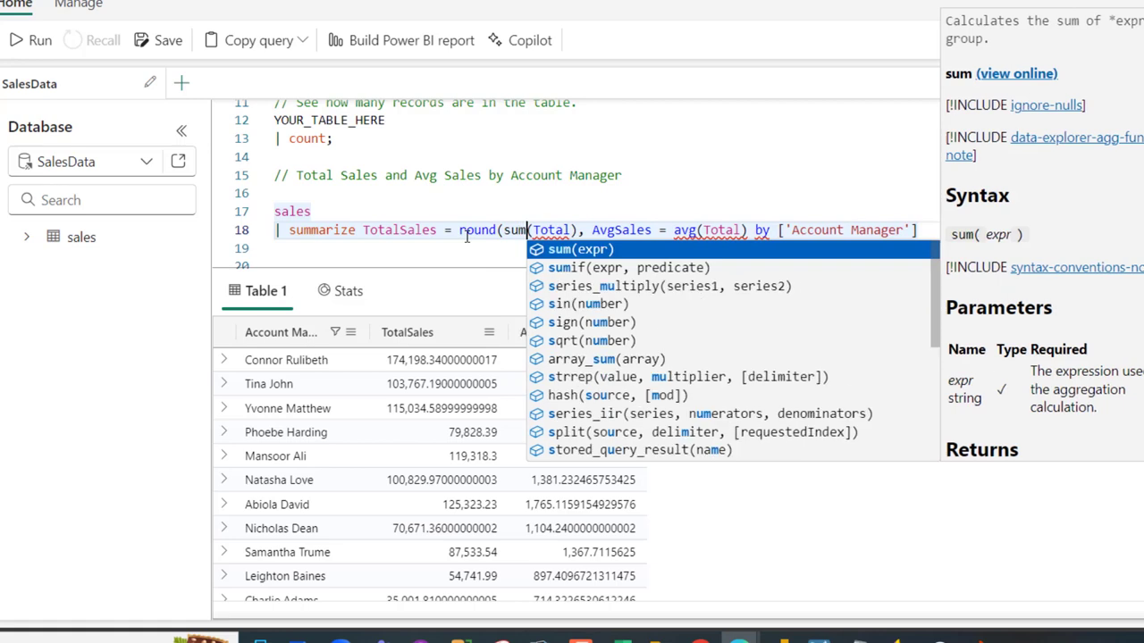
pyautogui.press('Tab')
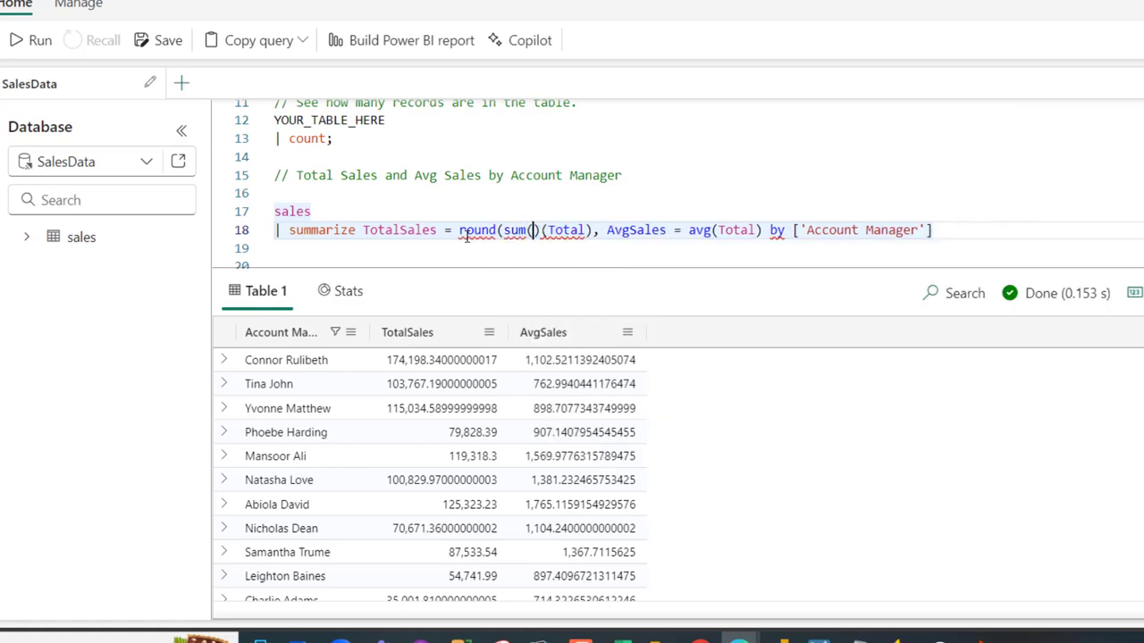
pyautogui.press('Delete')
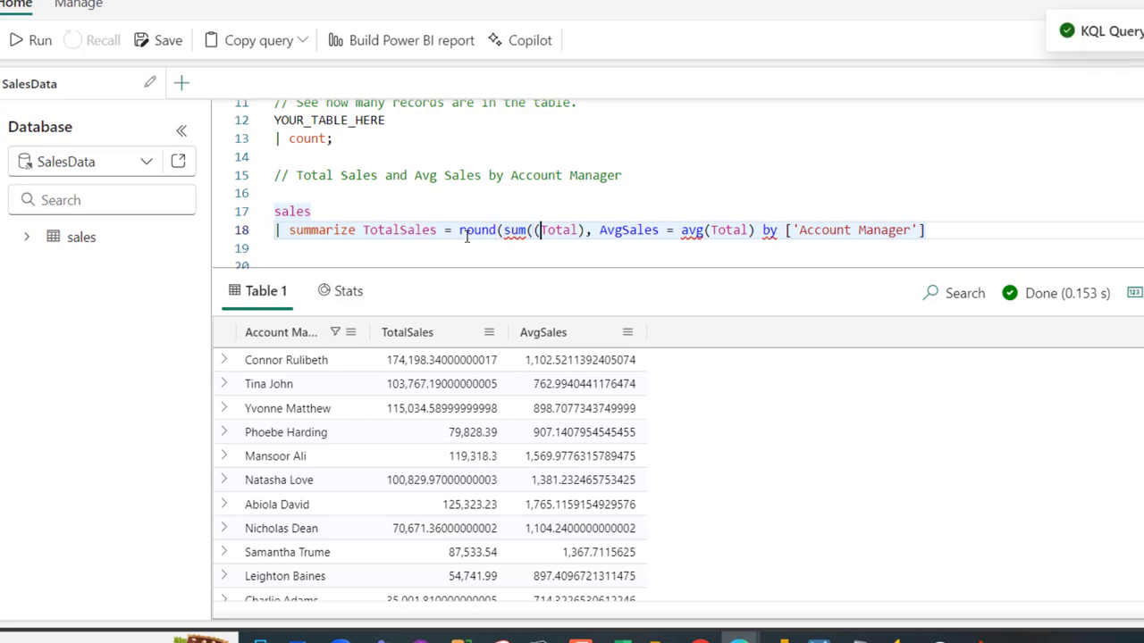
pyautogui.press('Right')
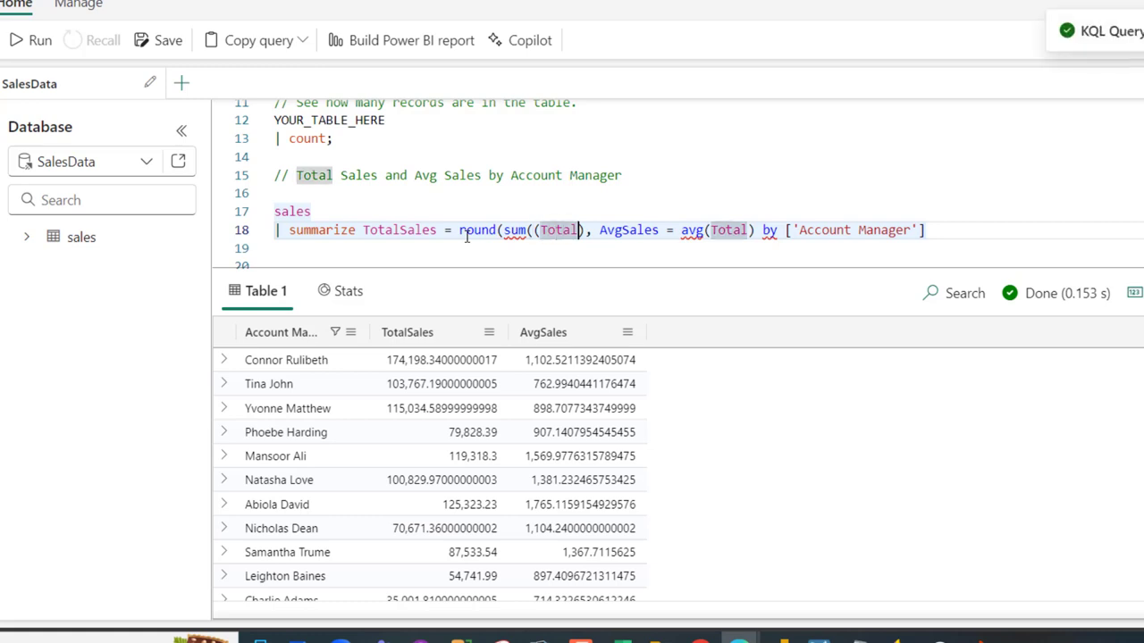
pyautogui.press('BackSpace')
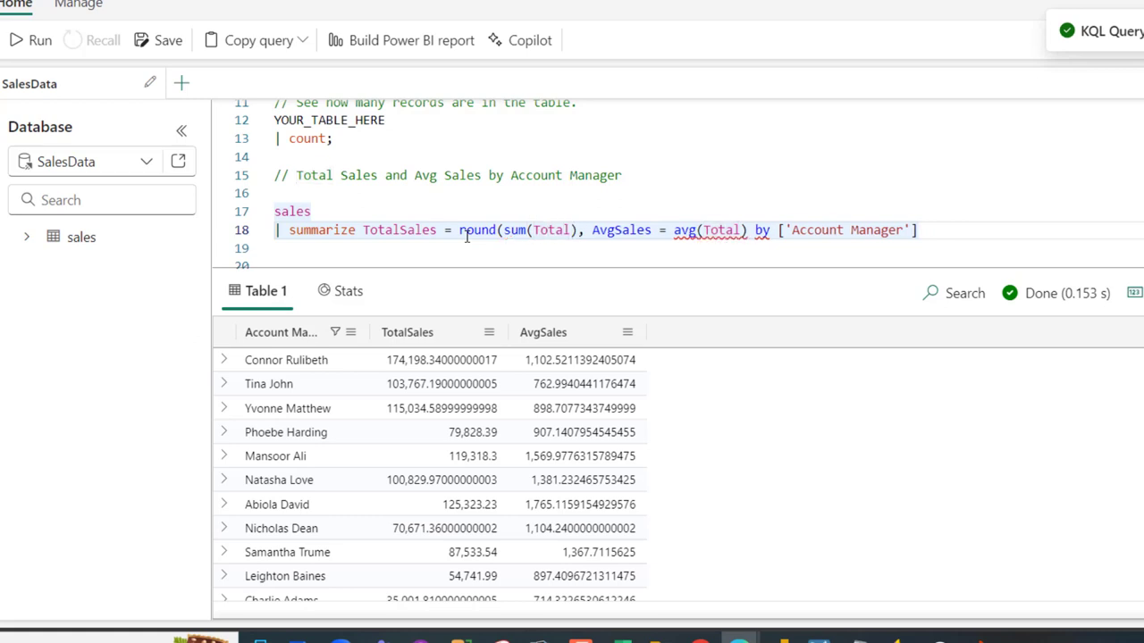
pyautogui.write(',2')
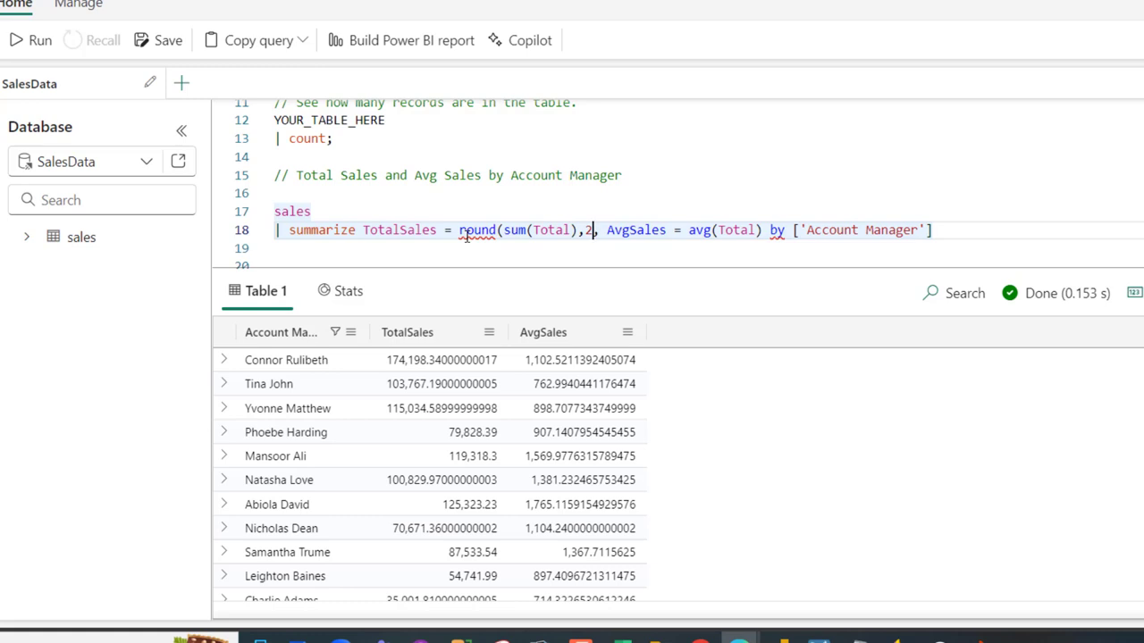
pyautogui.write(')')
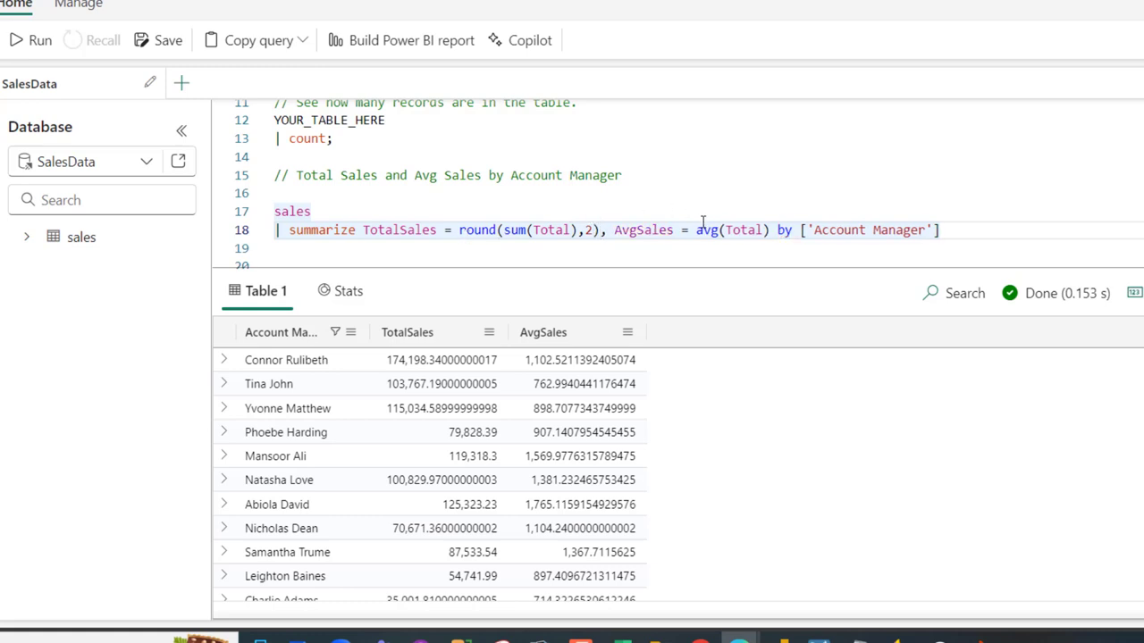
# Step: Wrap the average aggregate as round(avg(Total),2)
pyautogui.moveTo(698, 229); pyautogui.dragTo(766, 230)
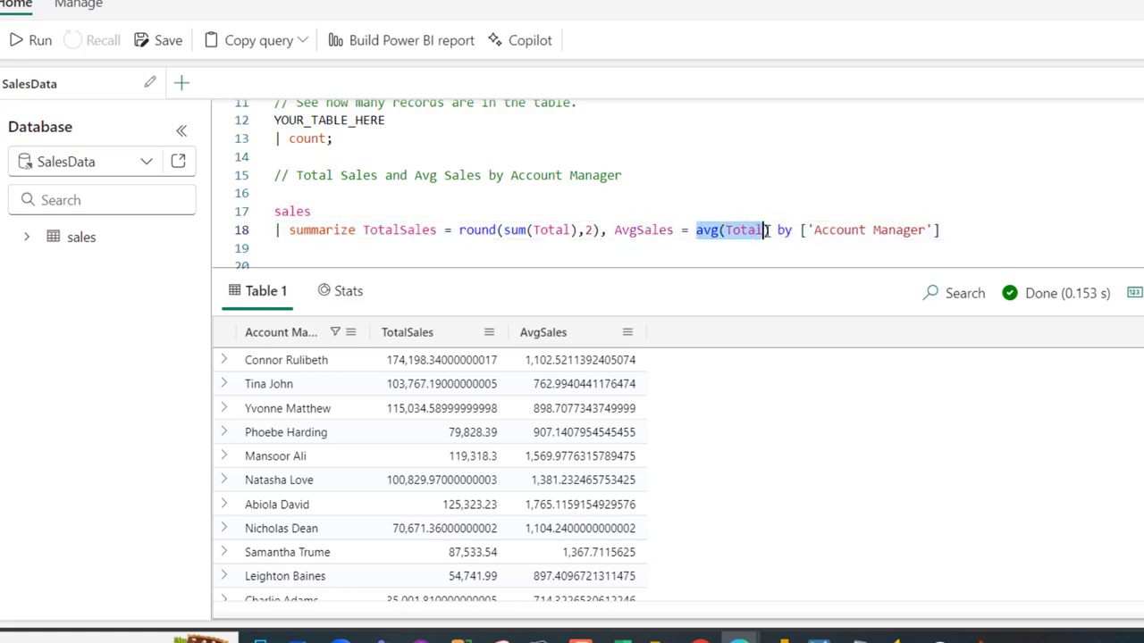
pyautogui.hotkey('ctrl', 'x')
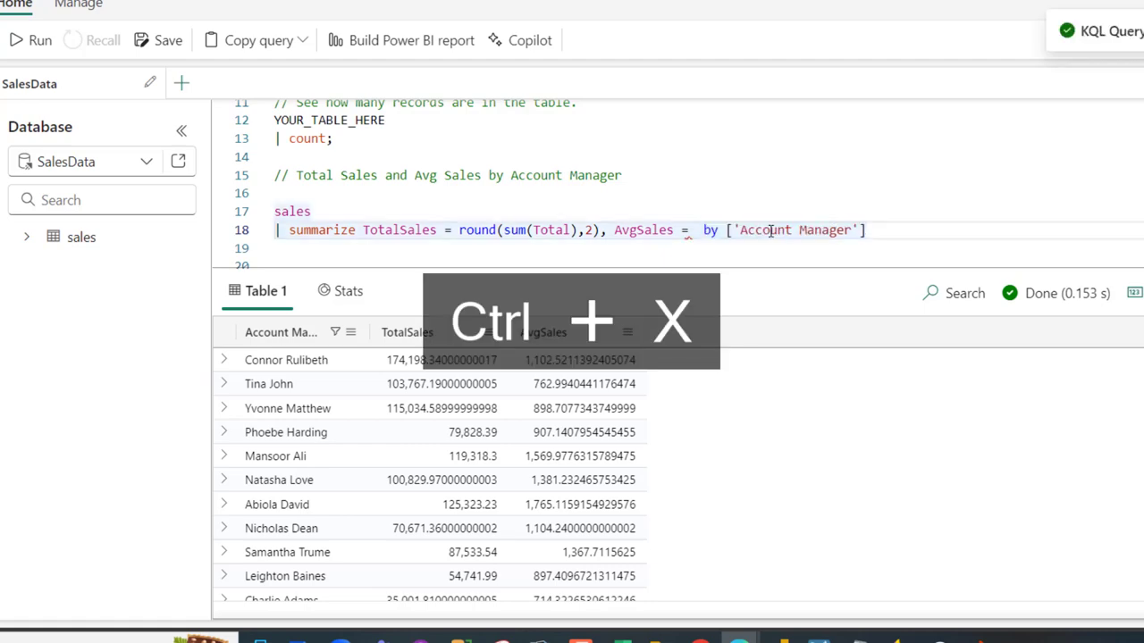
pyautogui.press('Tab')
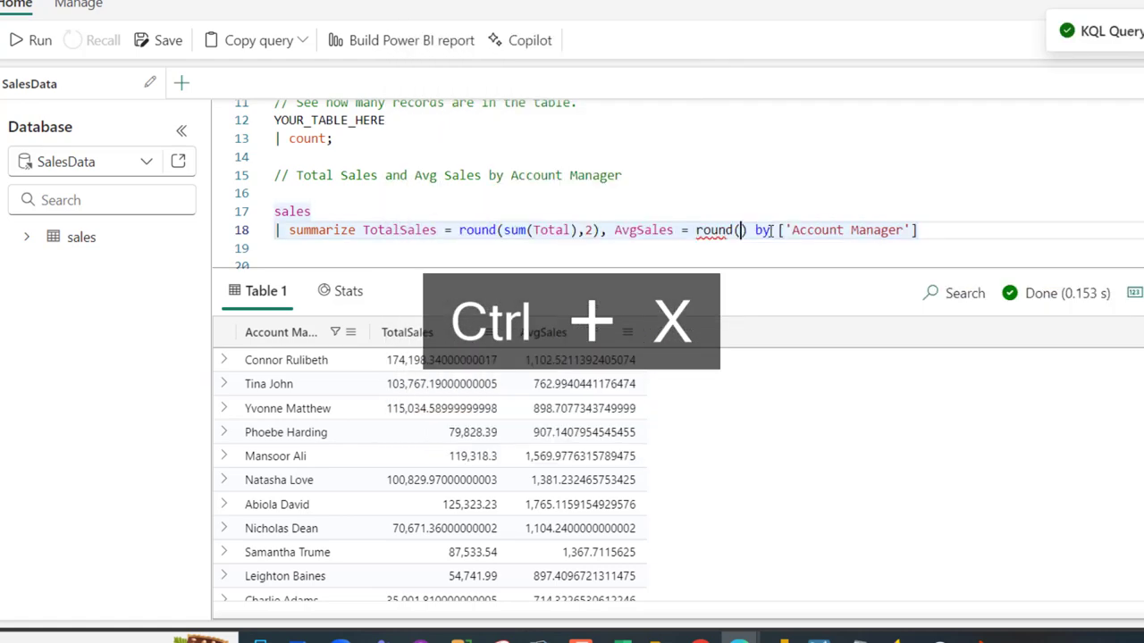
pyautogui.hotkey('ctrl', 'v')
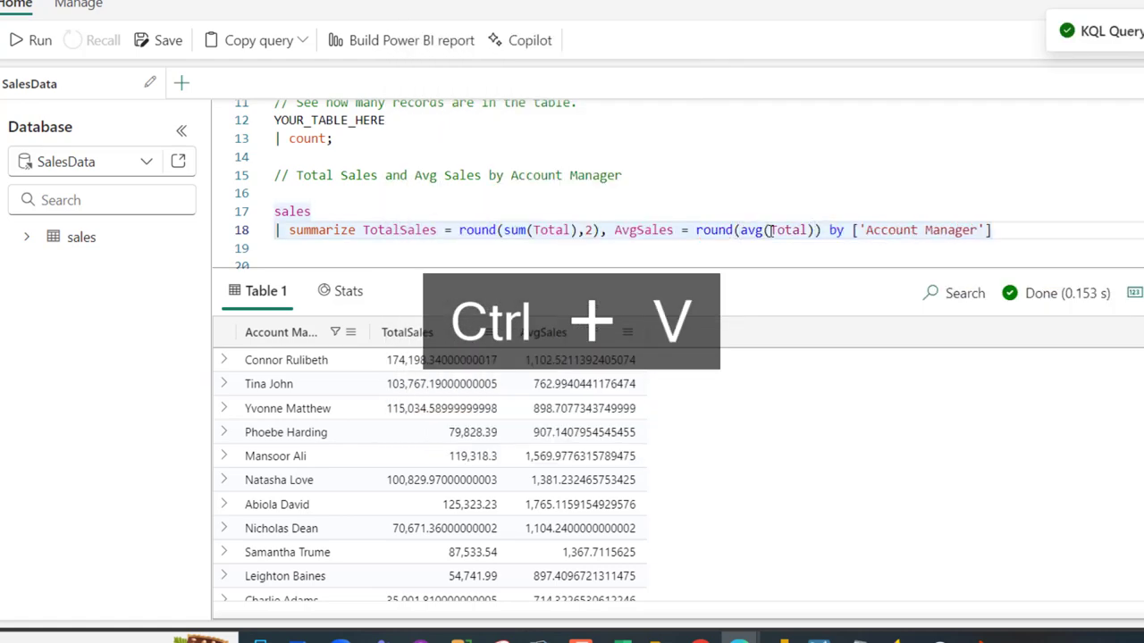
pyautogui.write(',2')
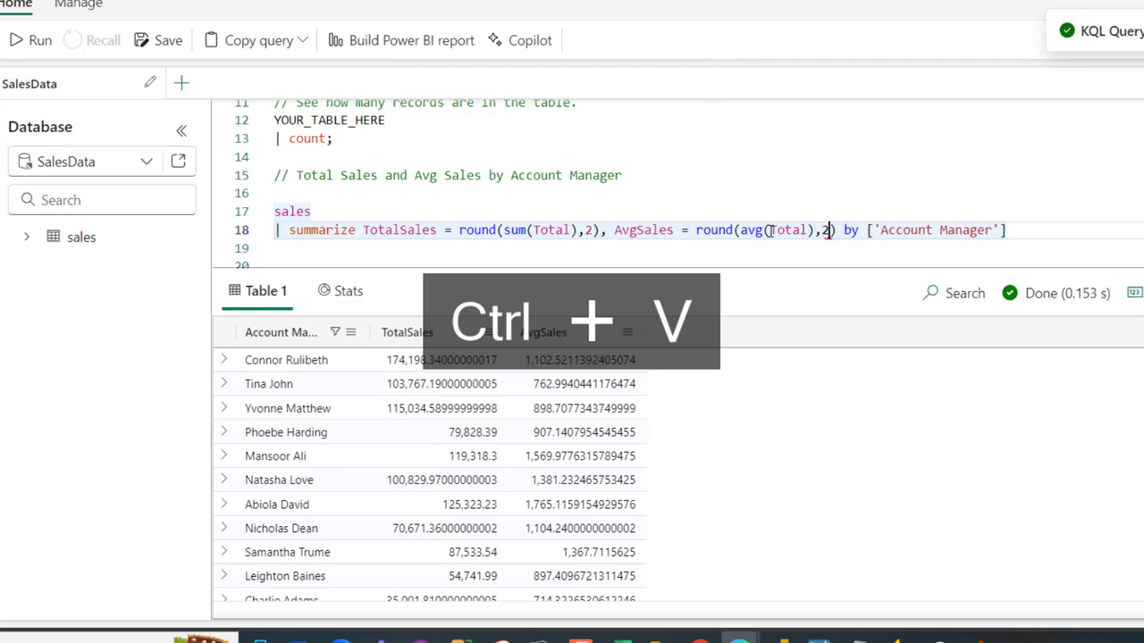
# Step: Rerun the rounded query and reapply the Not empty filter on Account Manager
pyautogui.moveTo(1028, 235); pyautogui.dragTo(259, 208)
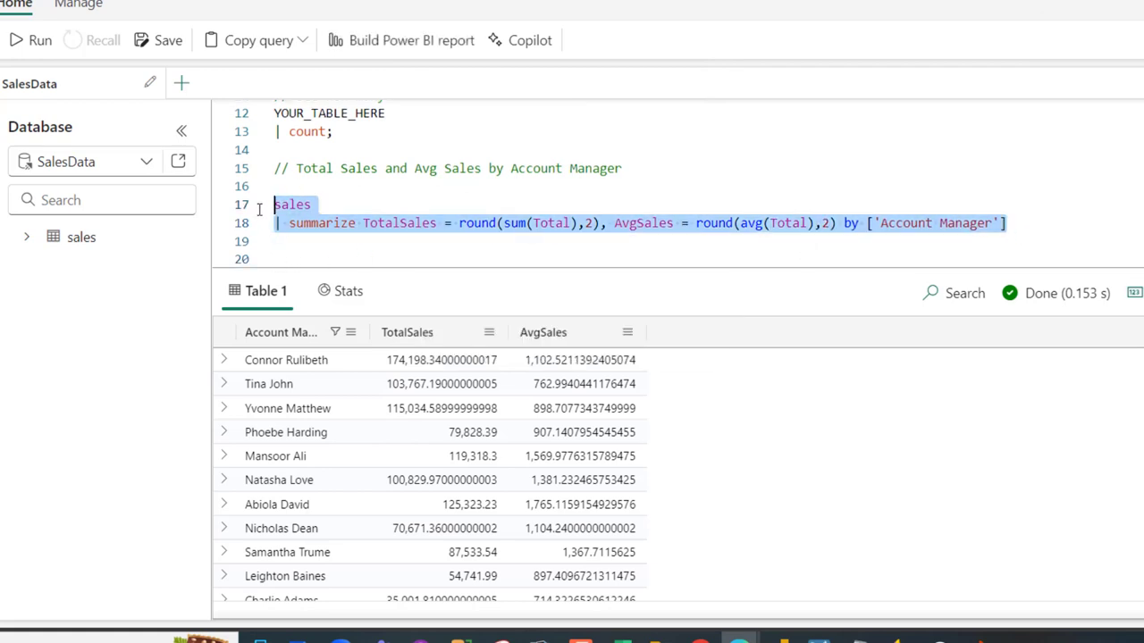
pyautogui.click(31, 41)
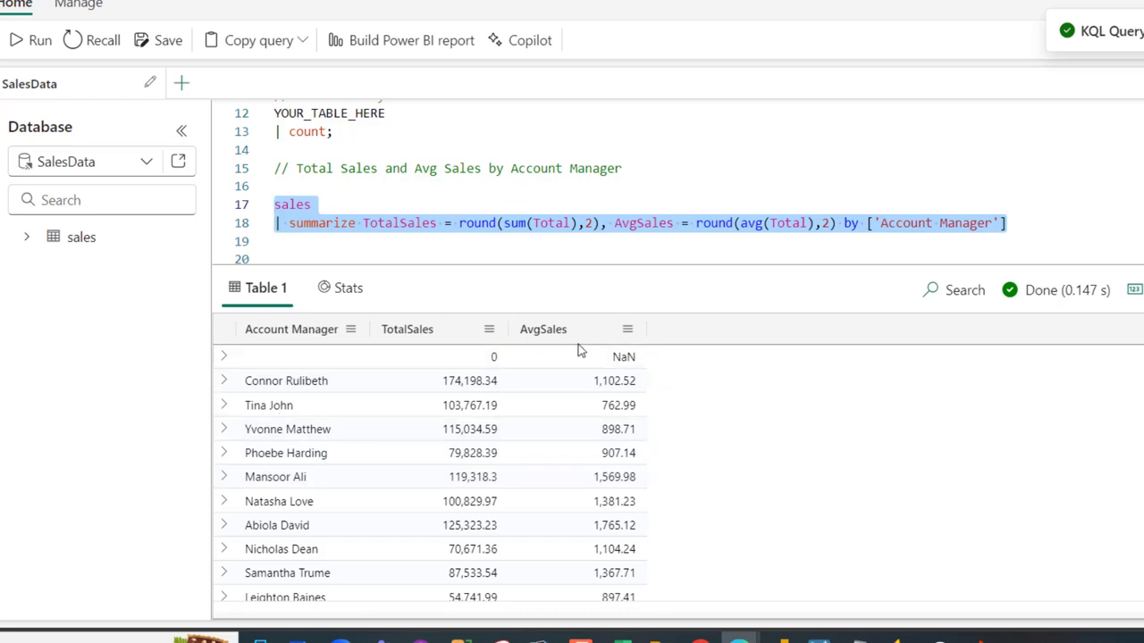
pyautogui.click(350, 329)
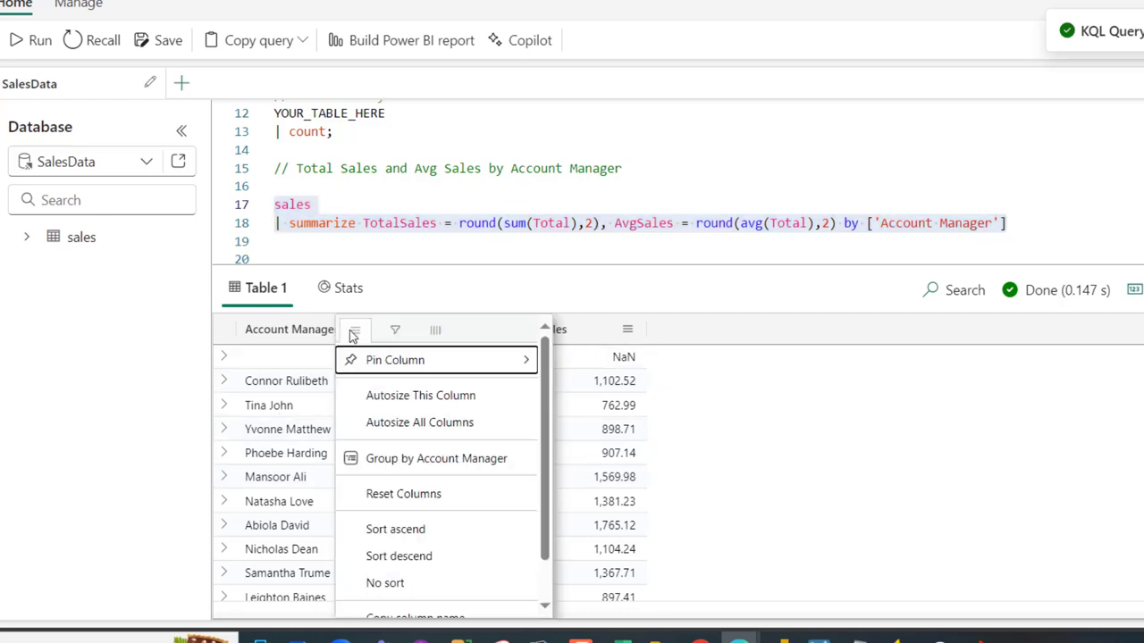
pyautogui.click(395, 332)
pyautogui.click(416, 358)
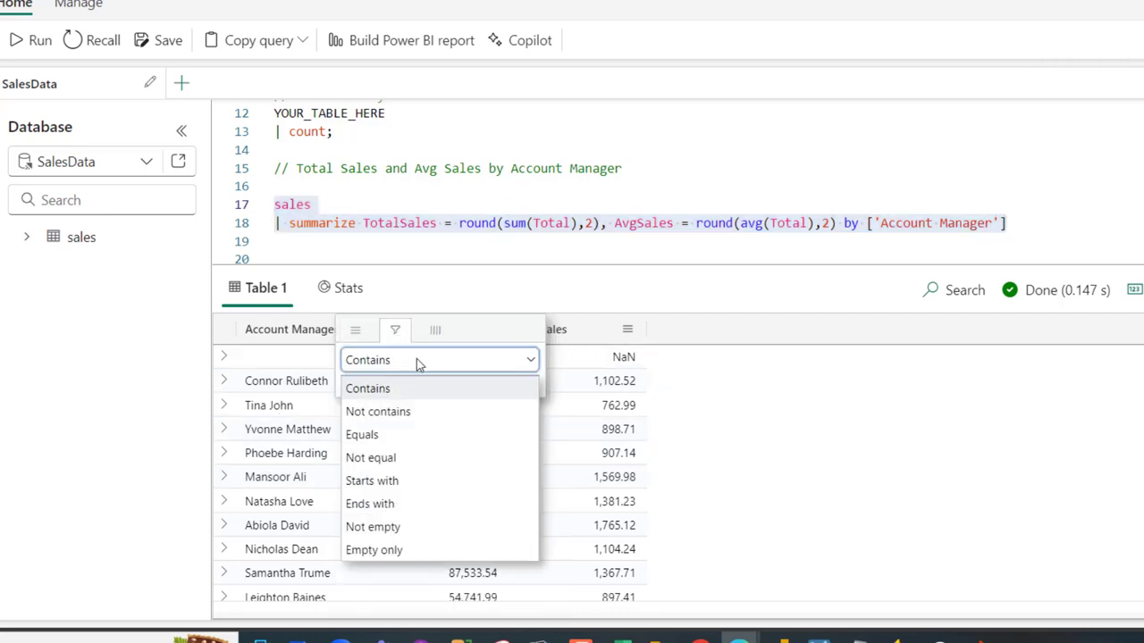
pyautogui.click(394, 527)
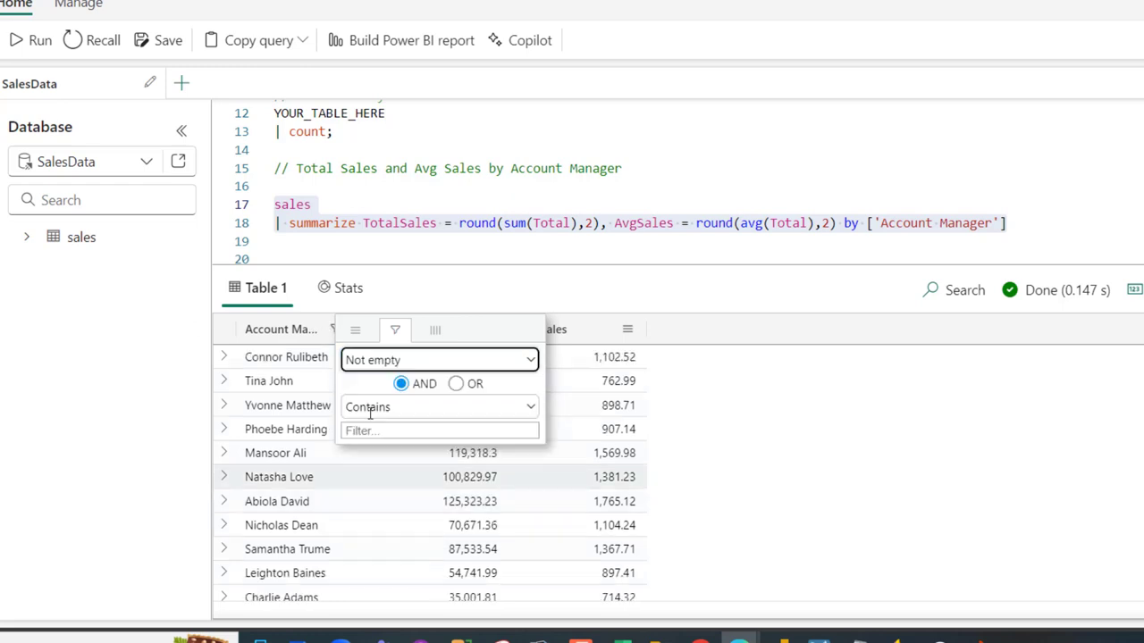
pyautogui.click(850, 499)
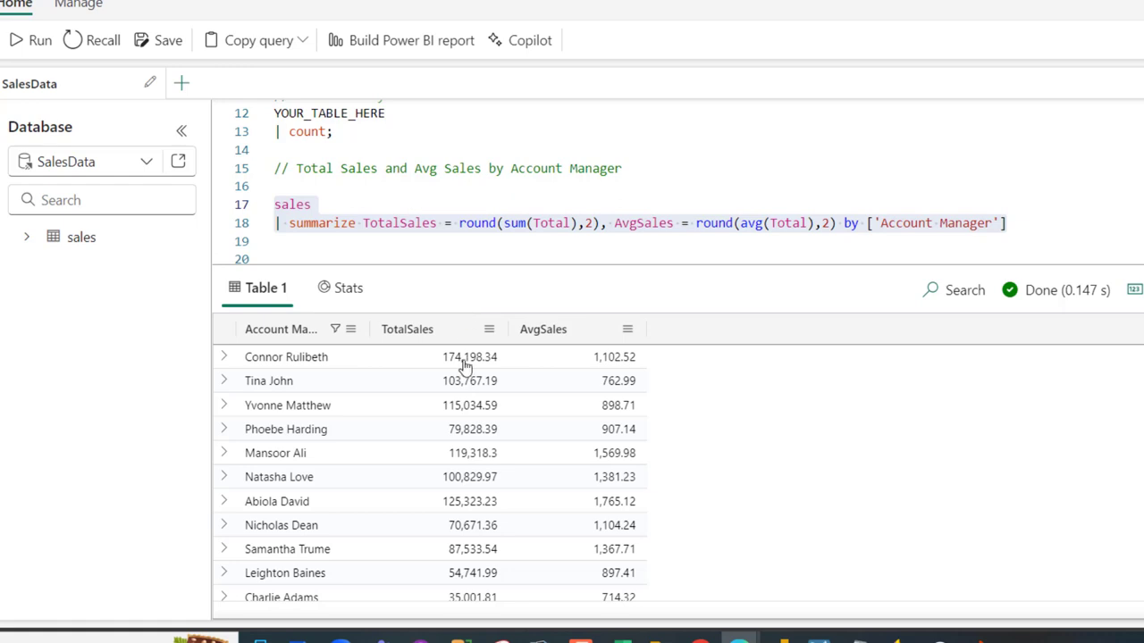
# Step: Sort the manager results by TotalSales descending and bring up the Excel workbook's raw order data
pyautogui.click(419, 333)
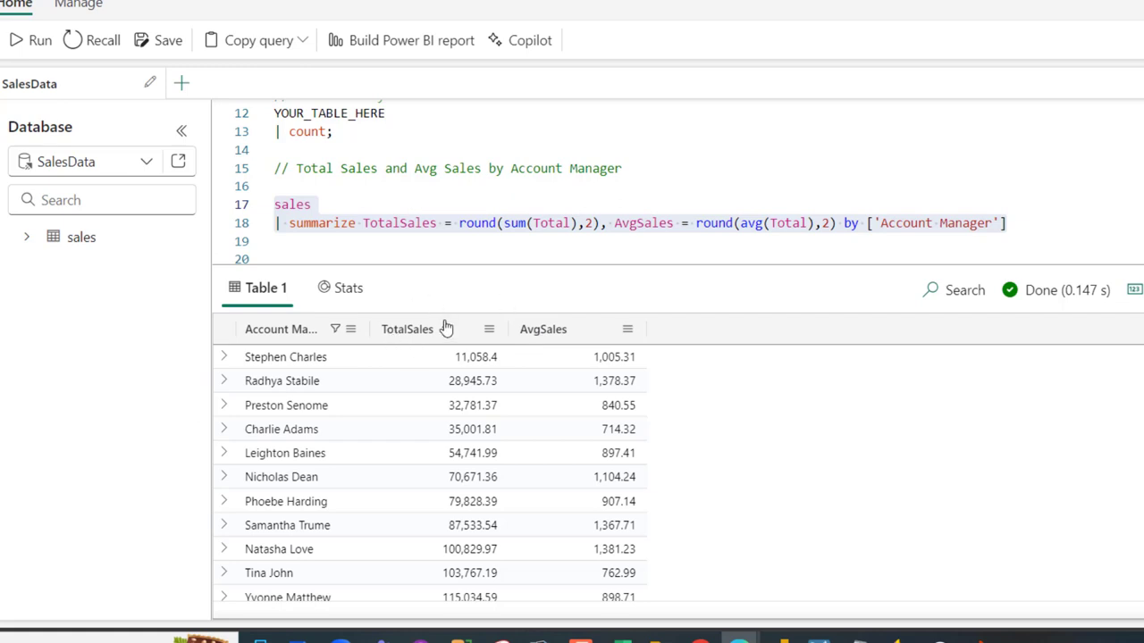
pyautogui.click(447, 330)
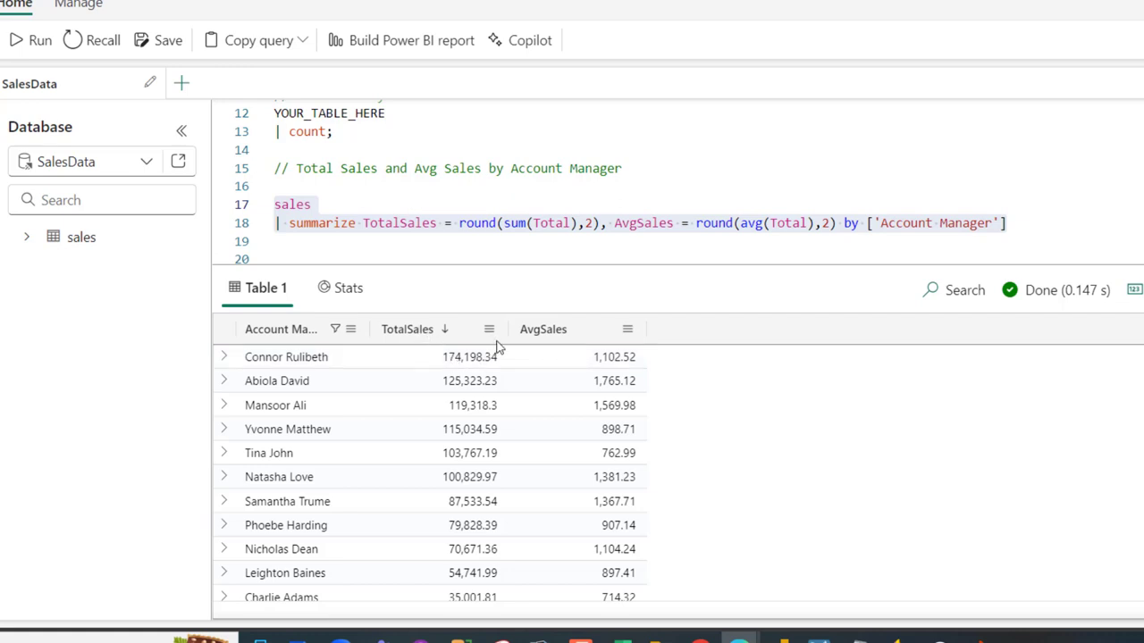
pyautogui.click(622, 639)
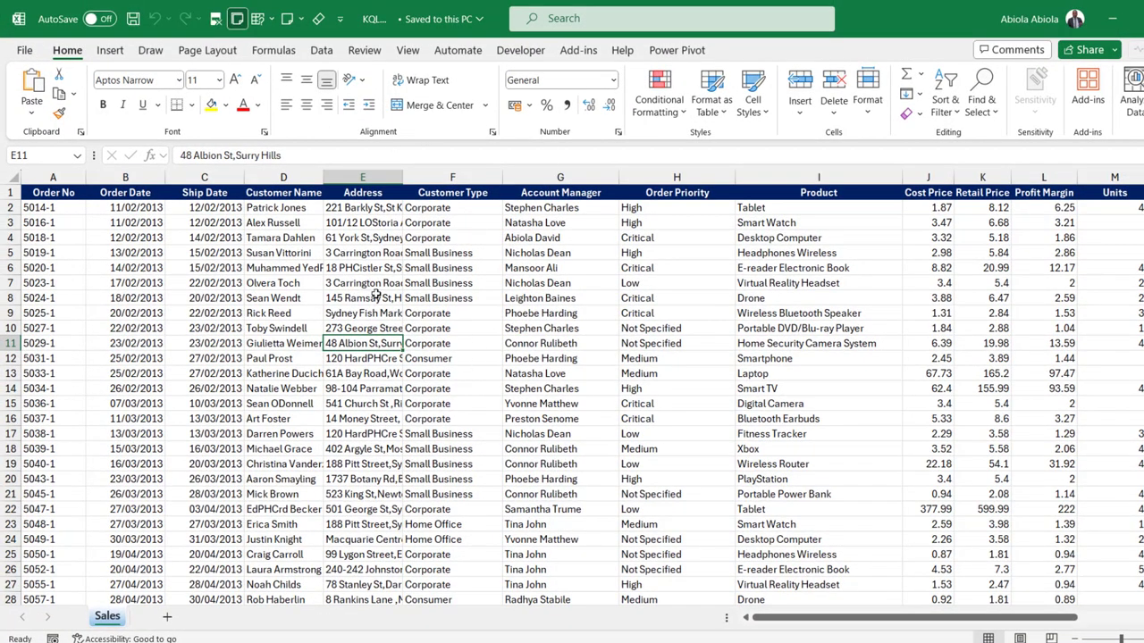
# Step: Insert a PivotTable from the sales data on a new worksheet
pyautogui.click(110, 51)
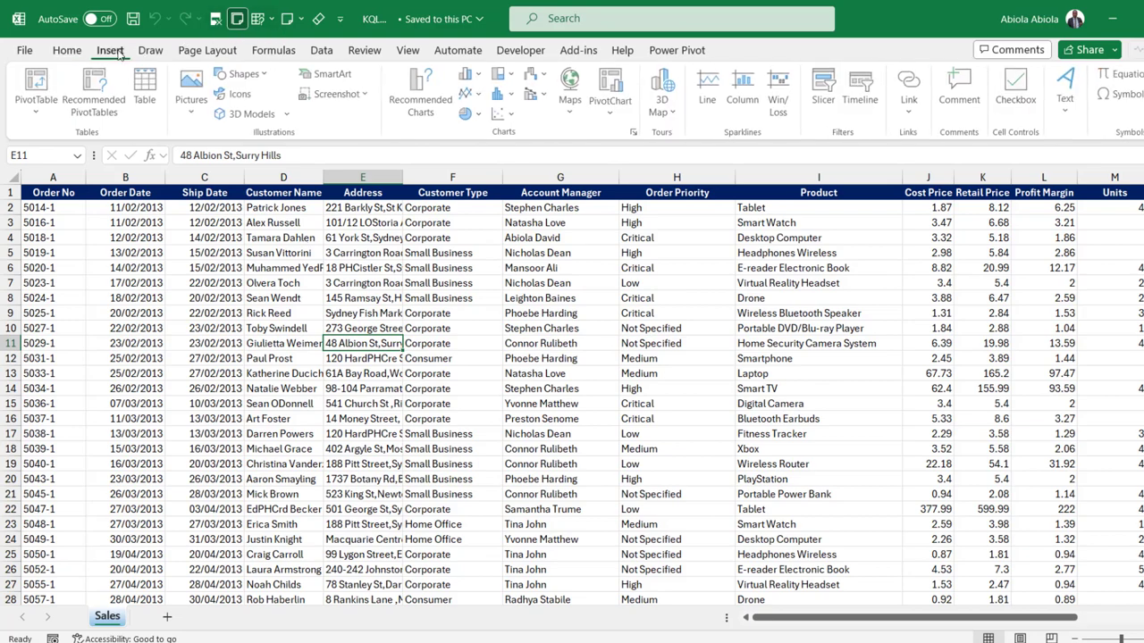
pyautogui.click(31, 84)
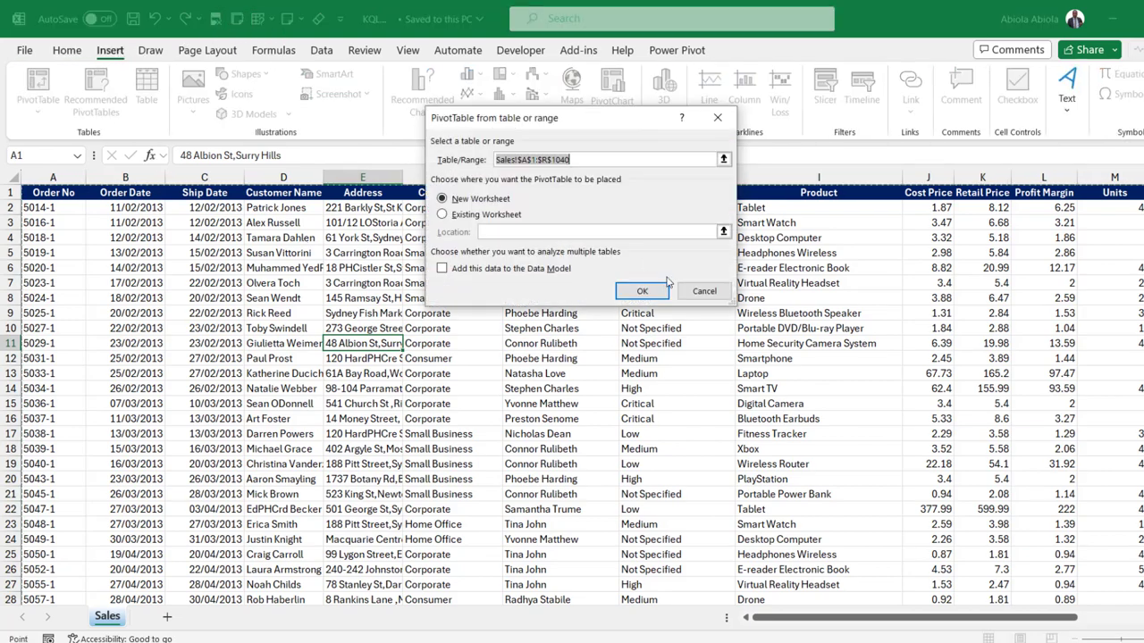
pyautogui.click(645, 293)
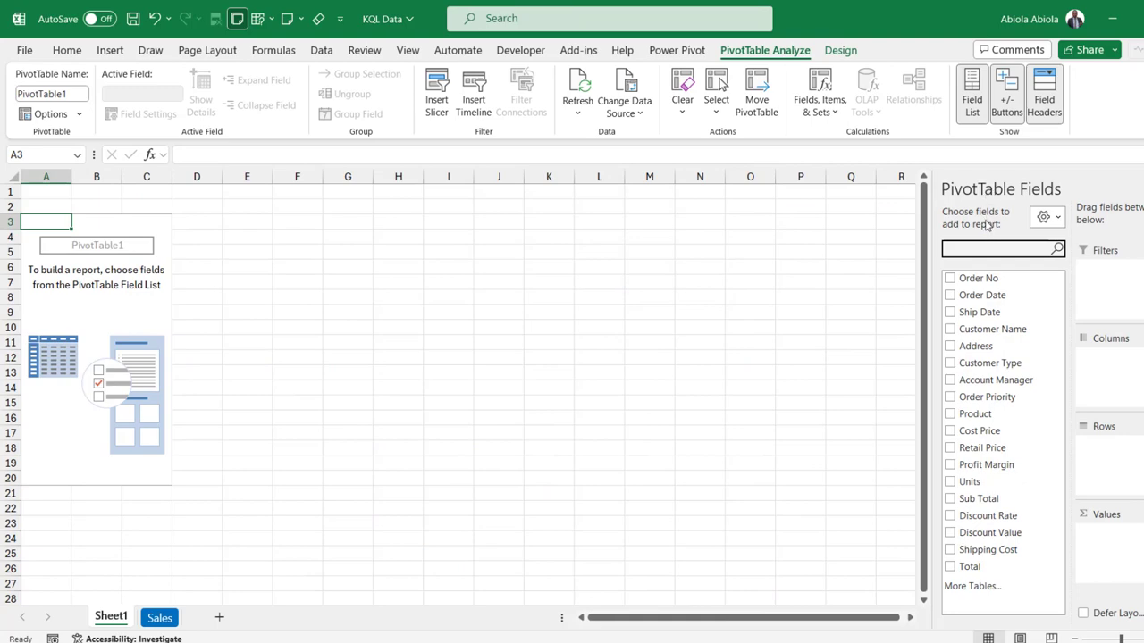
# Step: Put Account Manager in Rows and add the Total field to Values twice
pyautogui.write('acc')
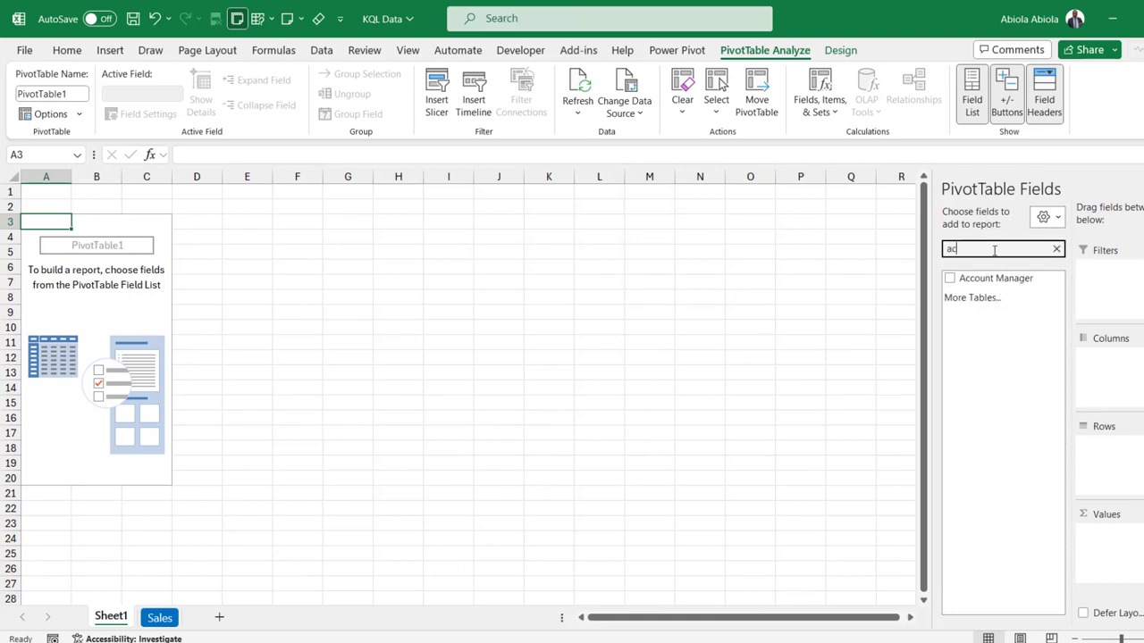
pyautogui.moveTo(991, 280); pyautogui.dragTo(1104, 447)
pyautogui.click(999, 250)
pyautogui.press('BackSpace')
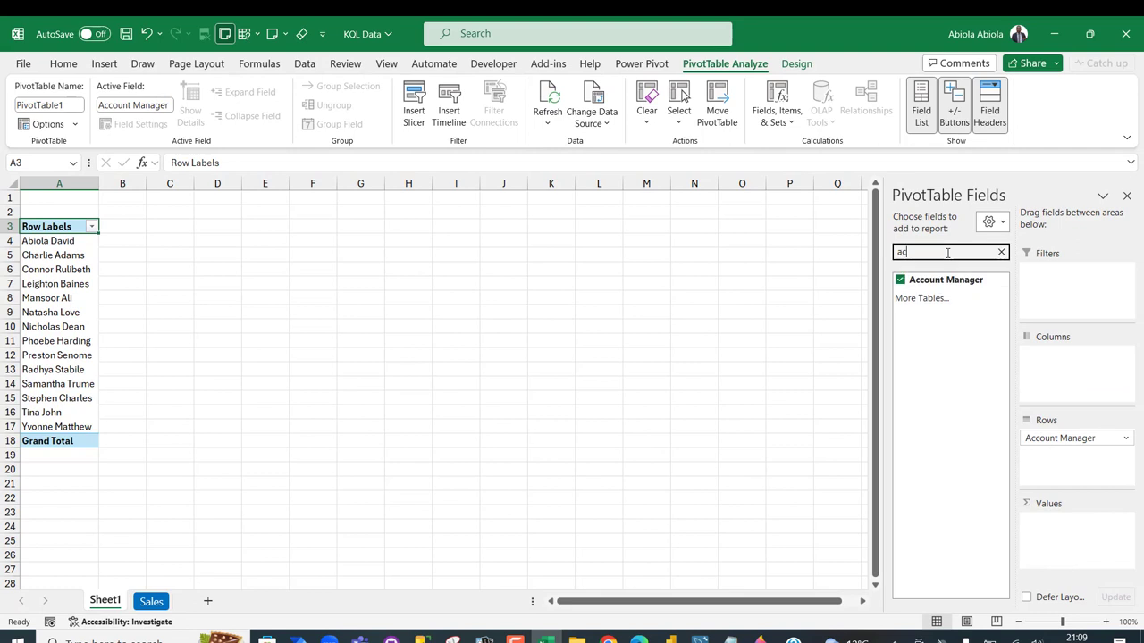
pyautogui.press('BackSpace')
pyautogui.press('BackSpace')
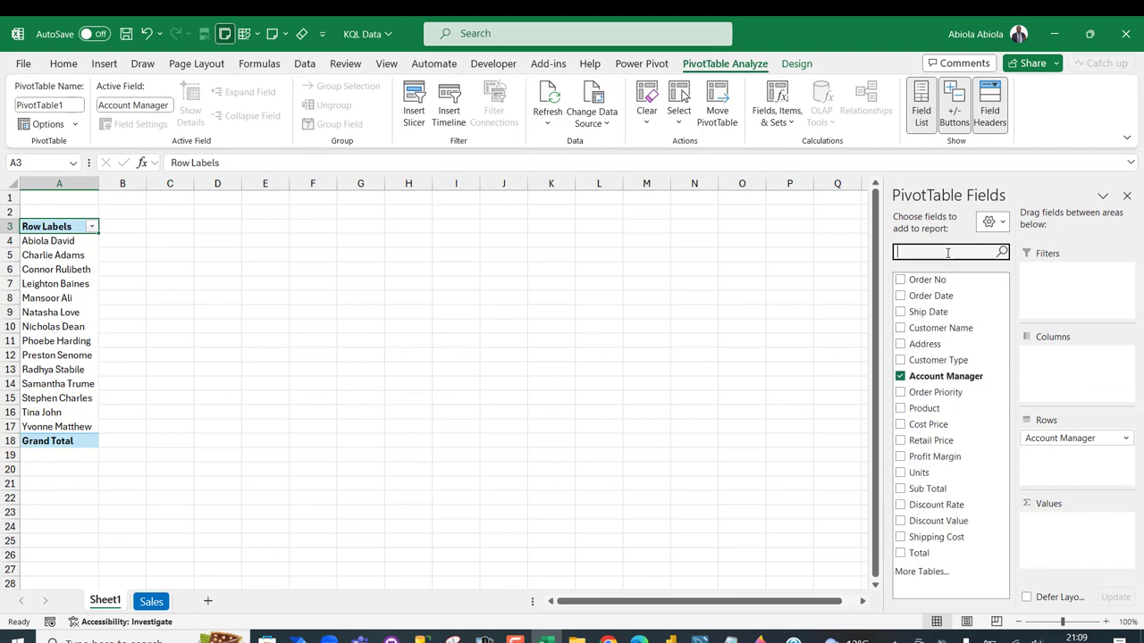
pyautogui.write('tot')
pyautogui.moveTo(941, 302); pyautogui.dragTo(1096, 535)
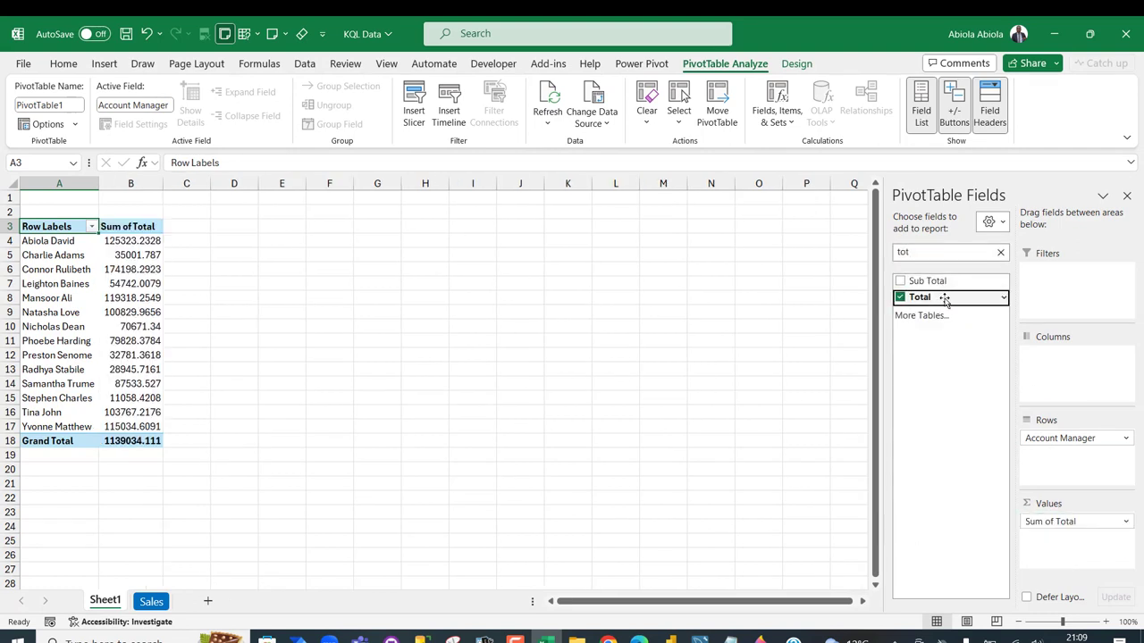
pyautogui.moveTo(943, 299); pyautogui.dragTo(1088, 573)
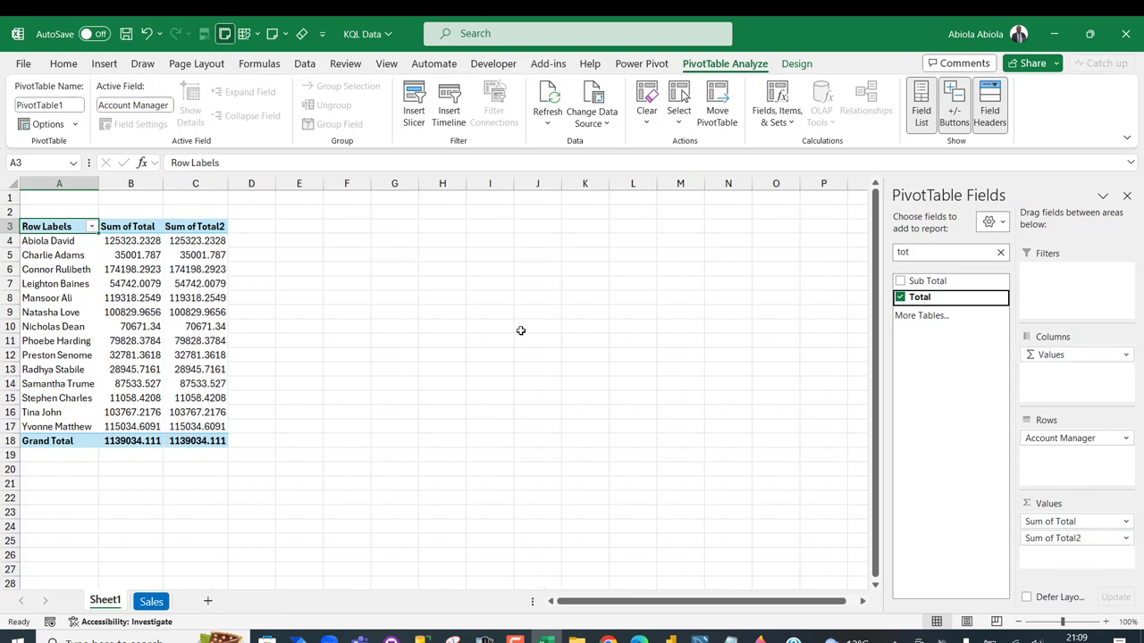
# Step: Summarize the second Total column (Sum of Total2) by Average
pyautogui.click(213, 312)
pyautogui.rightClick(211, 312)
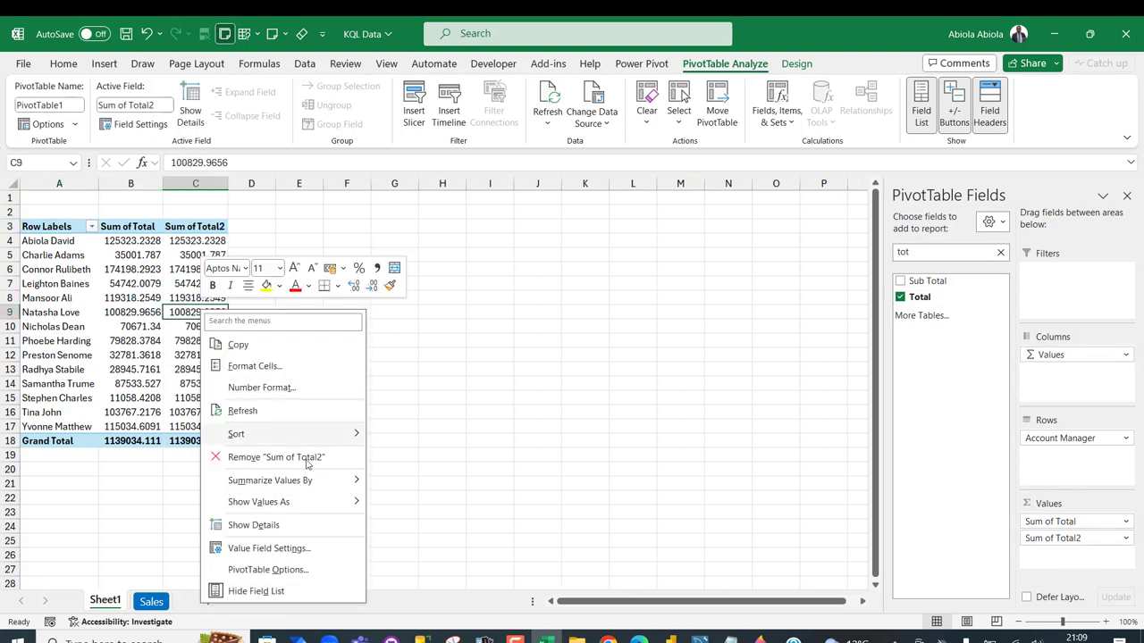
pyautogui.moveTo(318, 484)
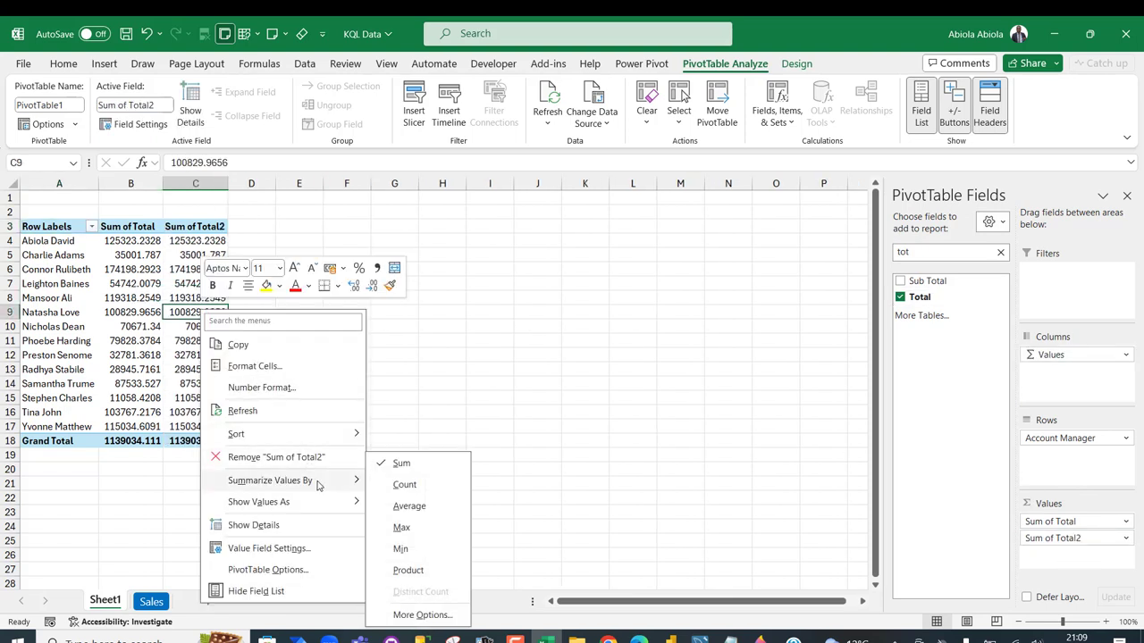
pyautogui.click(404, 510)
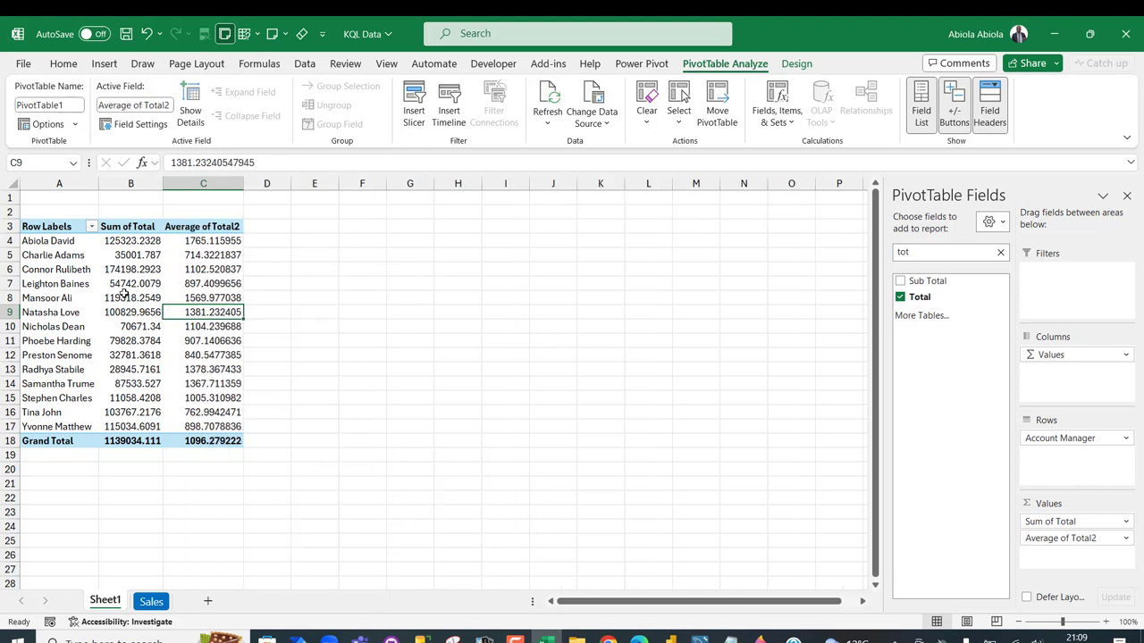
# Step: Format the Sum of Total and Average columns as £ currency with two decimals
pyautogui.rightClick(119, 284)
pyautogui.click(194, 361)
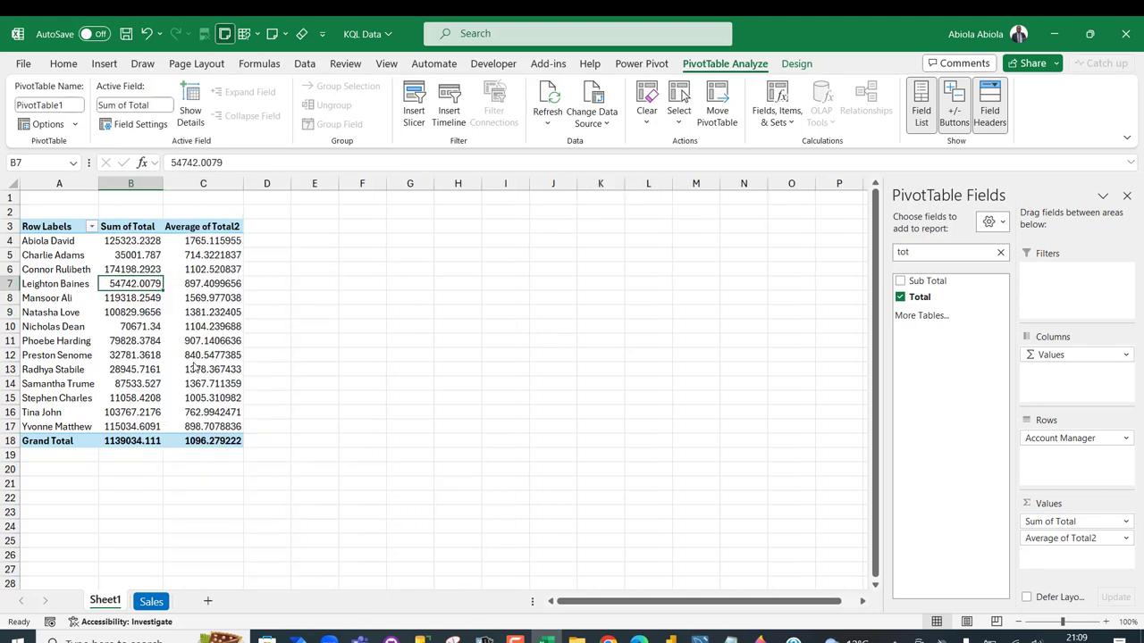
pyautogui.click(49, 257)
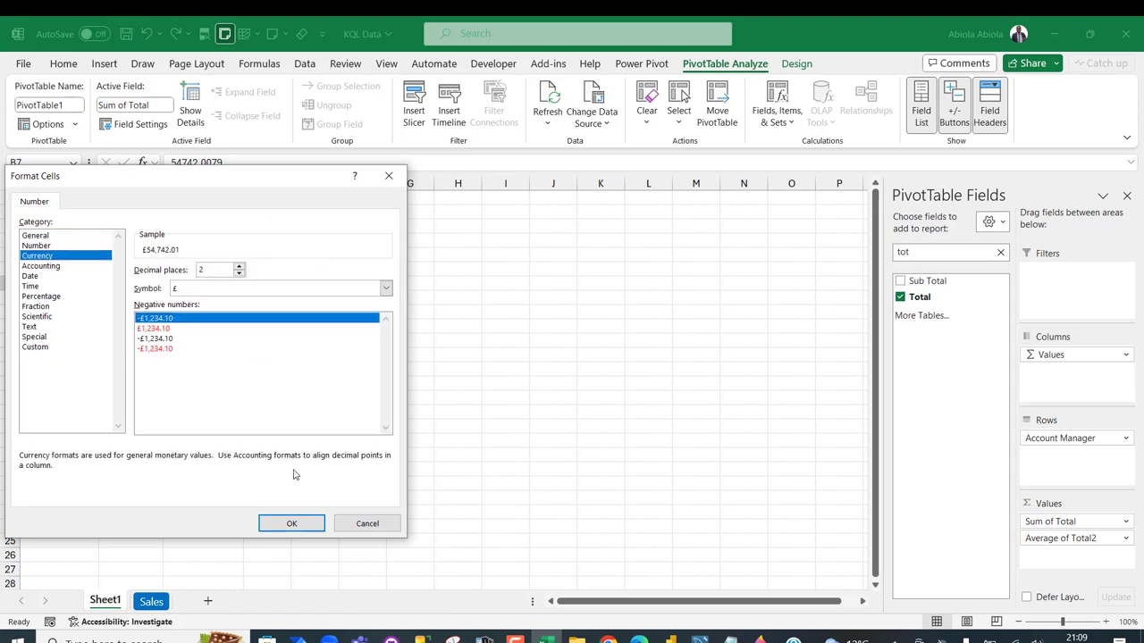
pyautogui.click(293, 524)
pyautogui.click(200, 279)
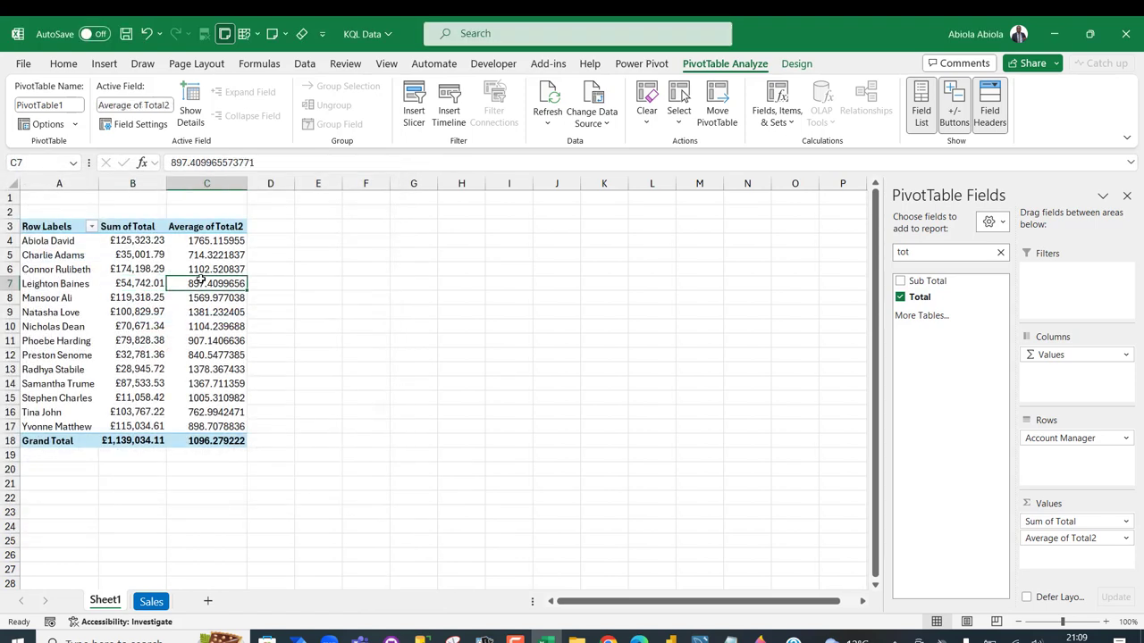
pyautogui.rightClick(205, 282)
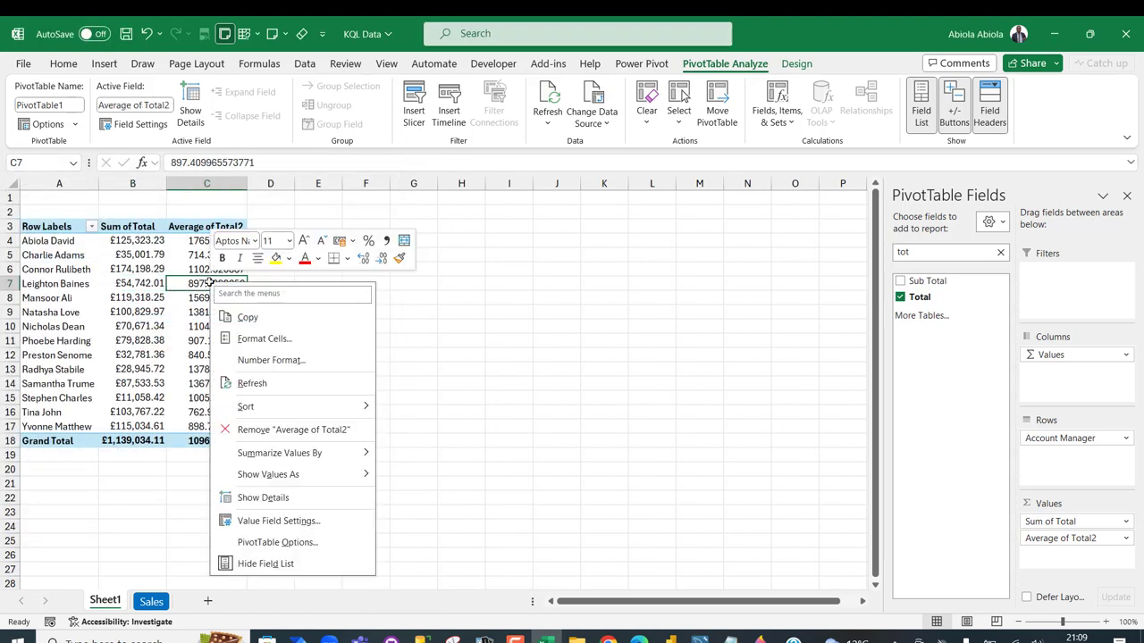
pyautogui.click(272, 361)
pyautogui.click(134, 262)
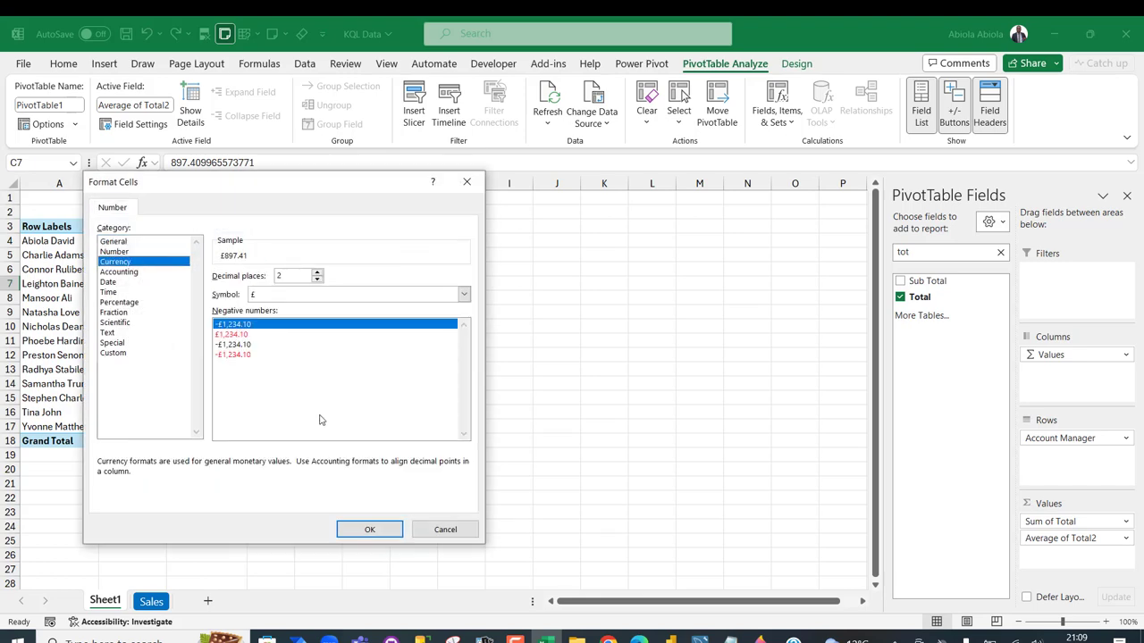
pyautogui.click(368, 529)
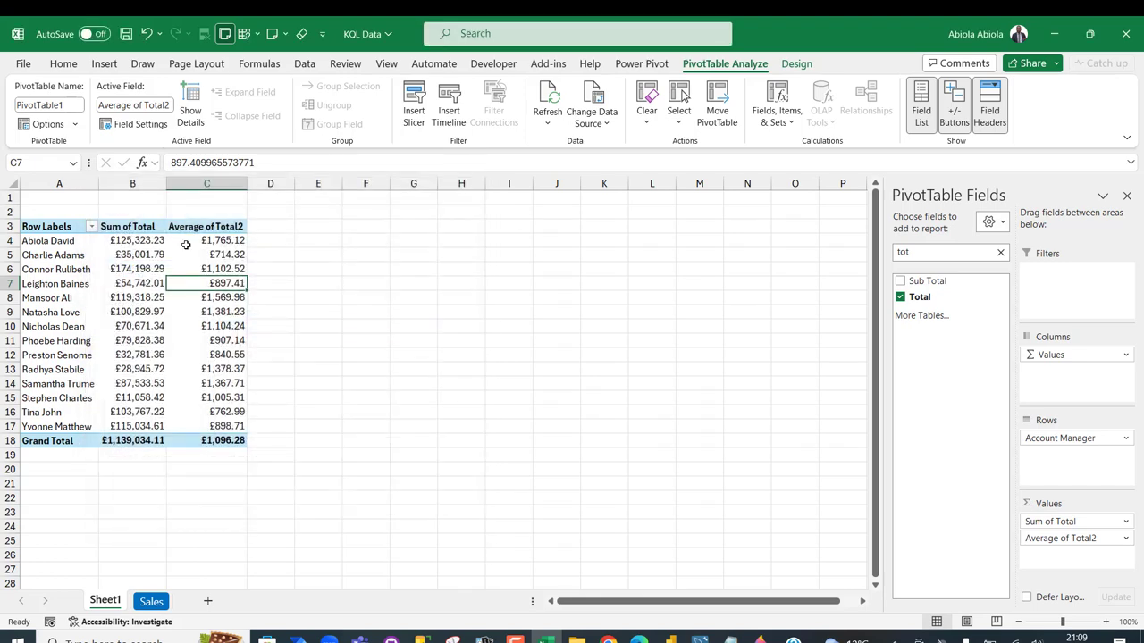
# Step: Rename the C3 header from Average of Total2 to 'Average of Total'
pyautogui.click(240, 226)
pyautogui.click(292, 163)
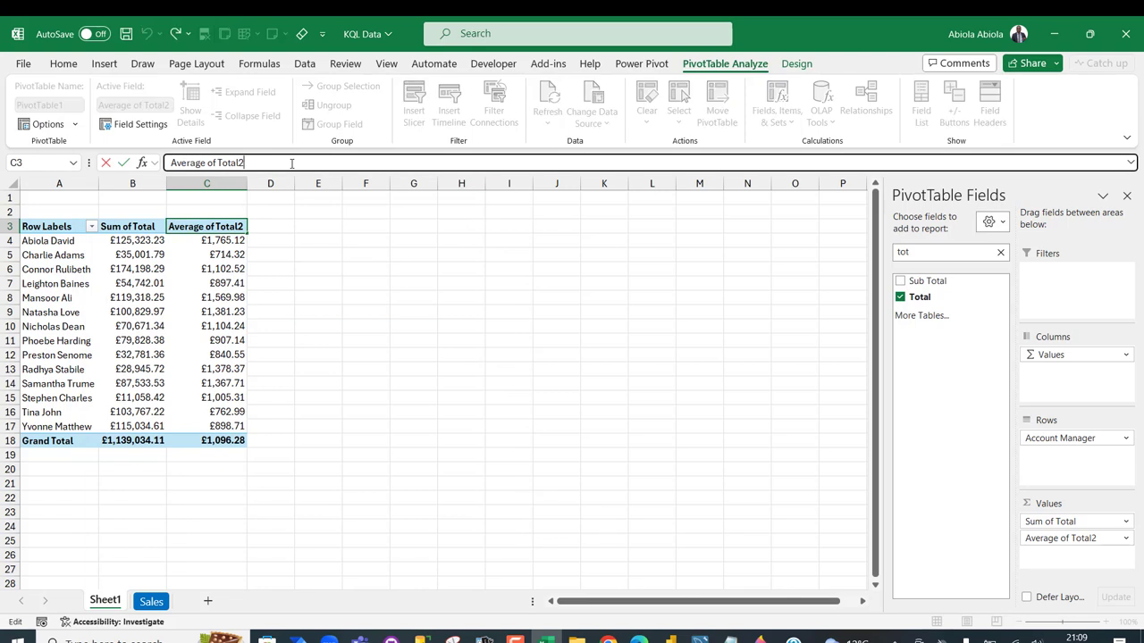
pyautogui.press('Return')
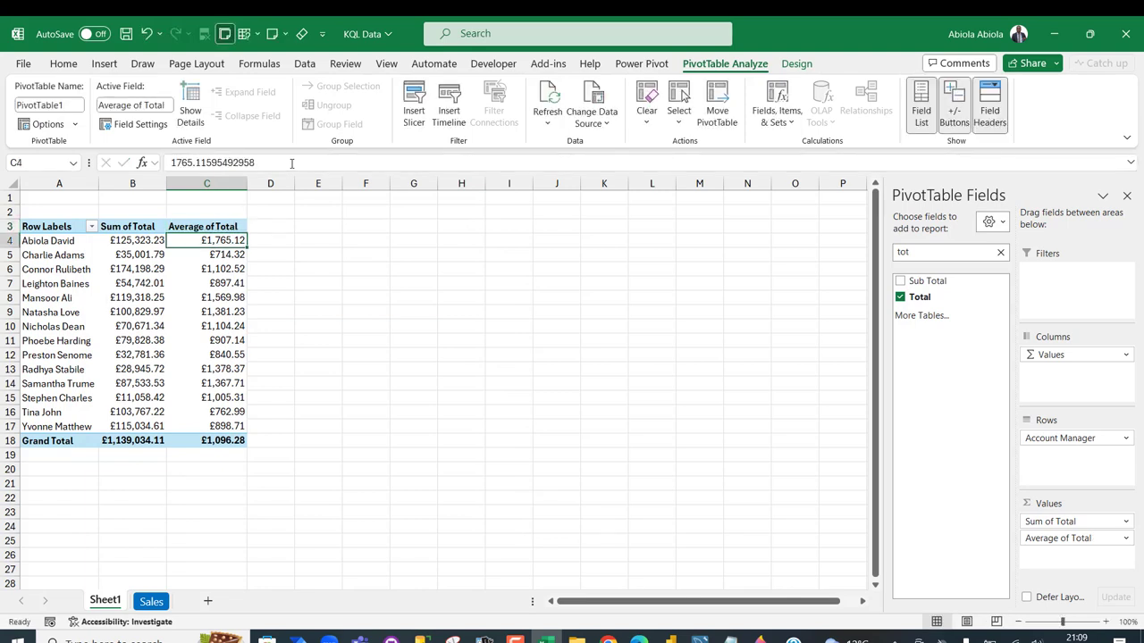
# Step: Sort the account managers by Sum of Total, largest to smallest
pyautogui.click(146, 255)
pyautogui.rightClick(145, 255)
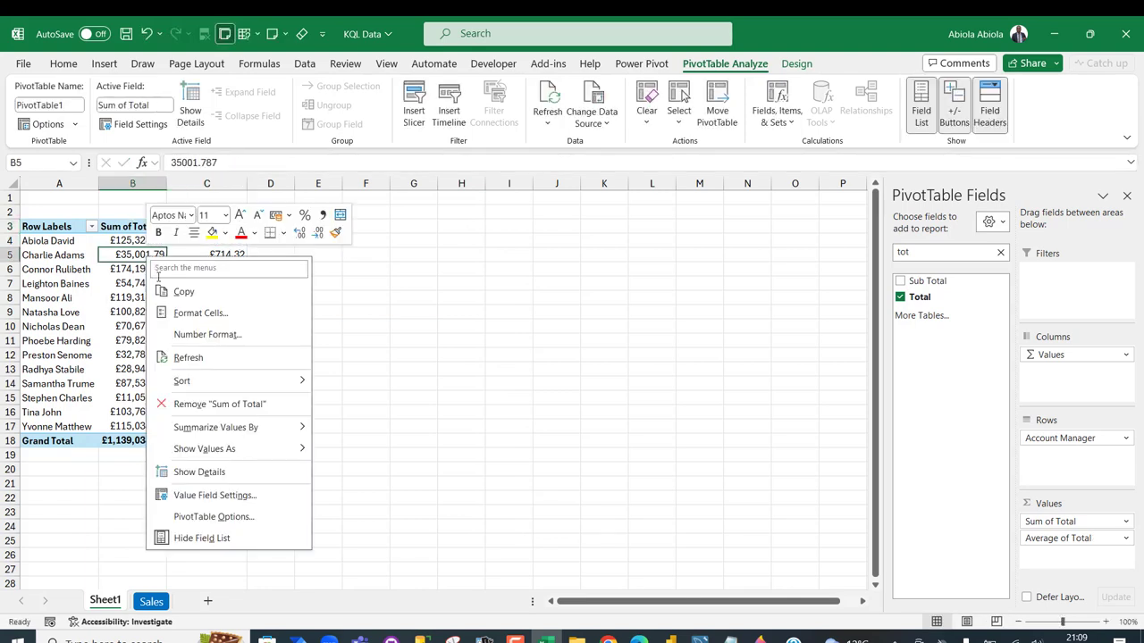
pyautogui.moveTo(209, 381)
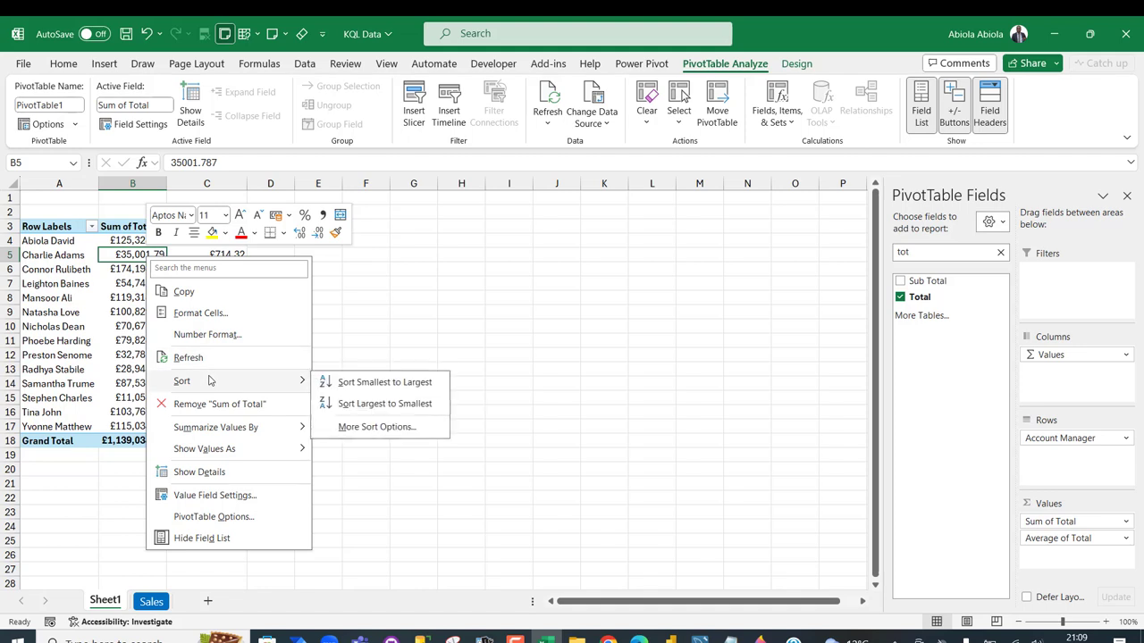
pyautogui.click(345, 409)
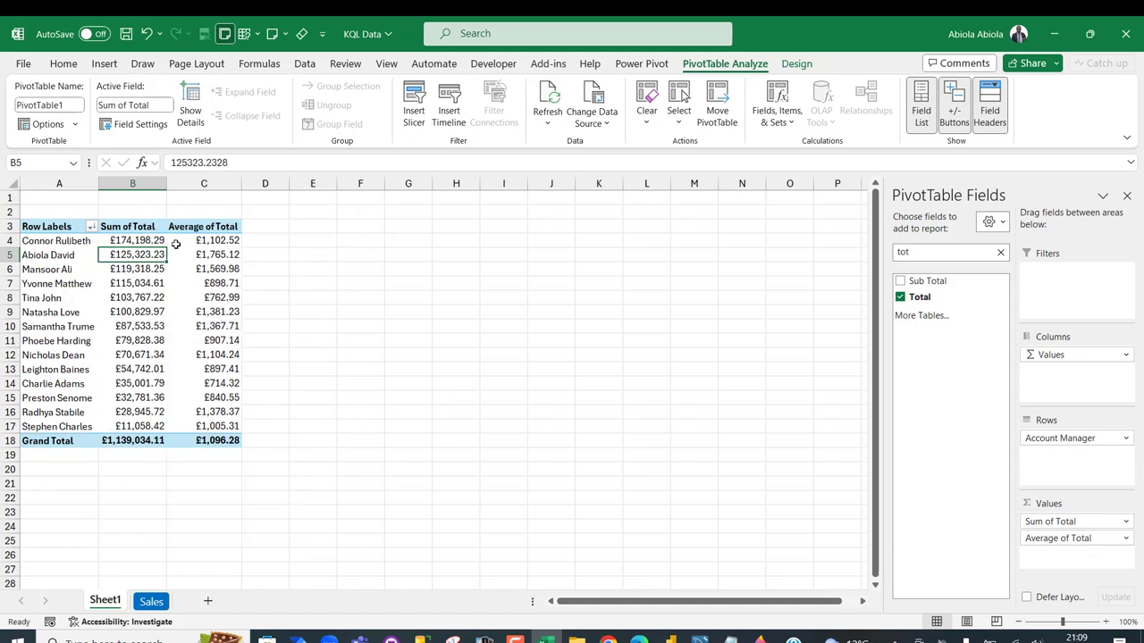
# Step: Set the PivotTable's report layout to tabular form
pyautogui.click(783, 66)
pyautogui.click(120, 114)
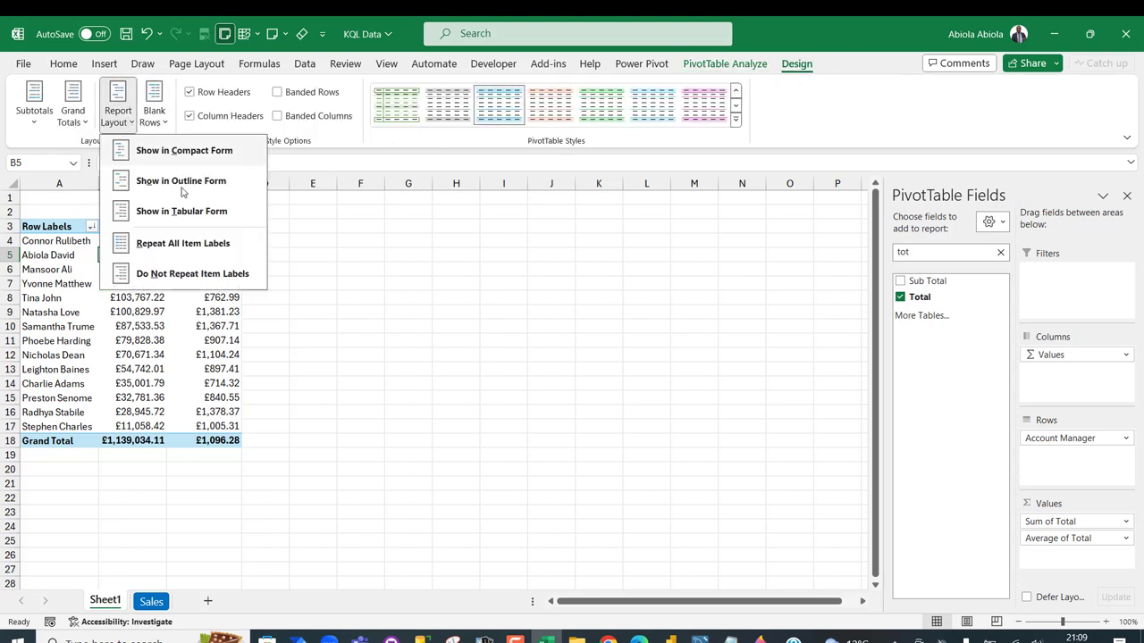
pyautogui.click(202, 213)
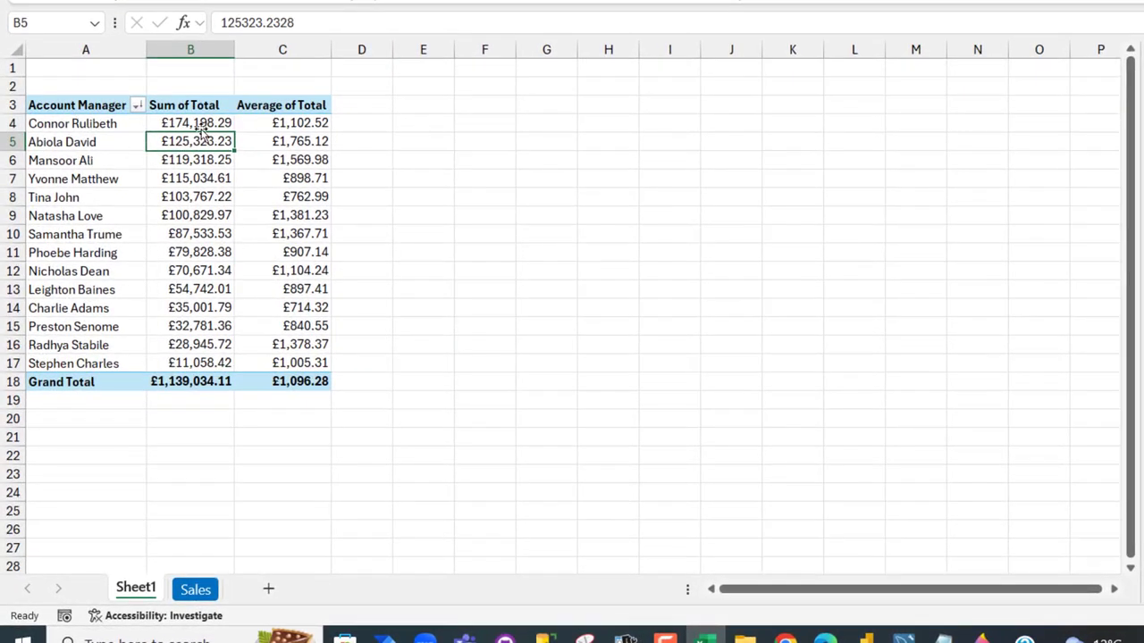
# Step: Select the top manager's total and average in B4:C4, then return to the KQL query
pyautogui.click(192, 123)
pyautogui.moveTo(191, 123); pyautogui.dragTo(299, 122)
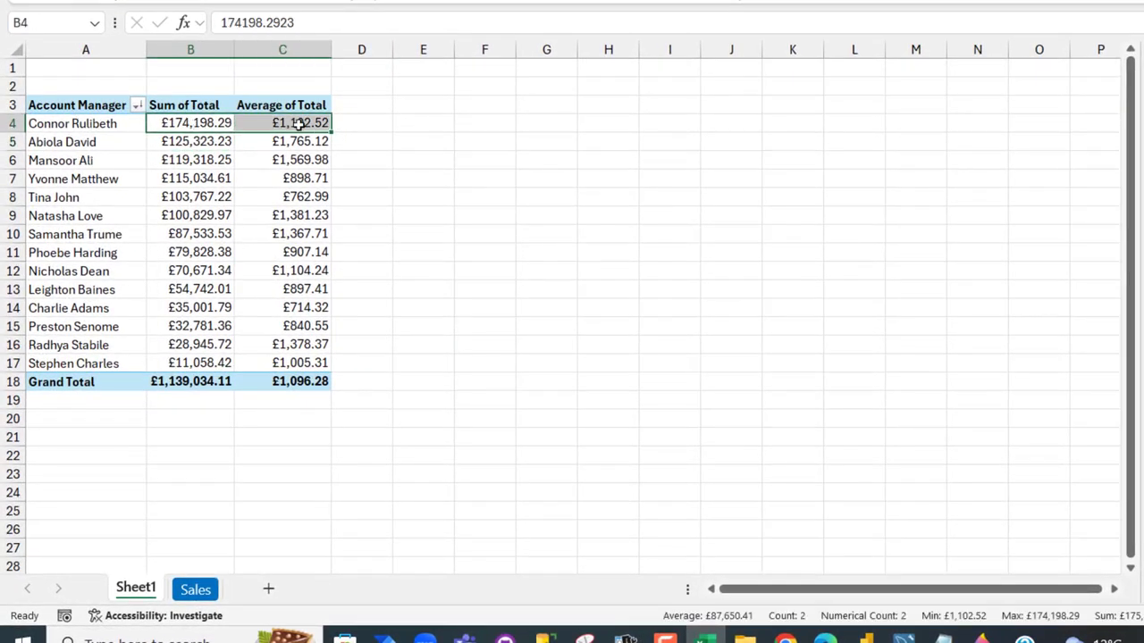
pyautogui.hotkey('alt', 'Tab')
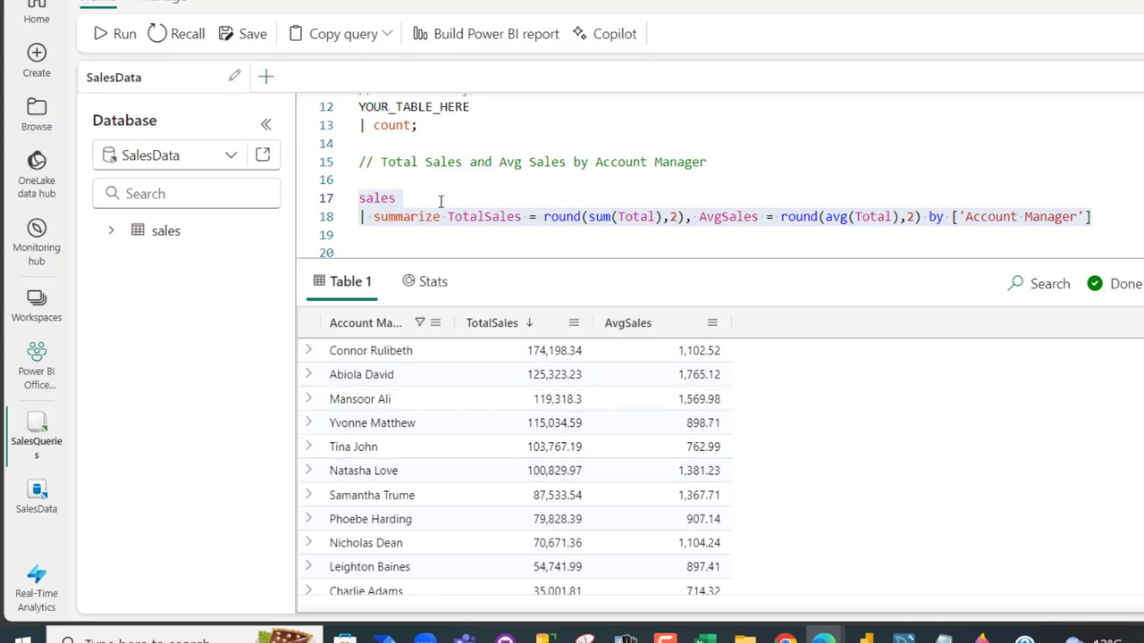
pyautogui.hotkey('shift', 'Down')
pyautogui.hotkey('shift', 'End')
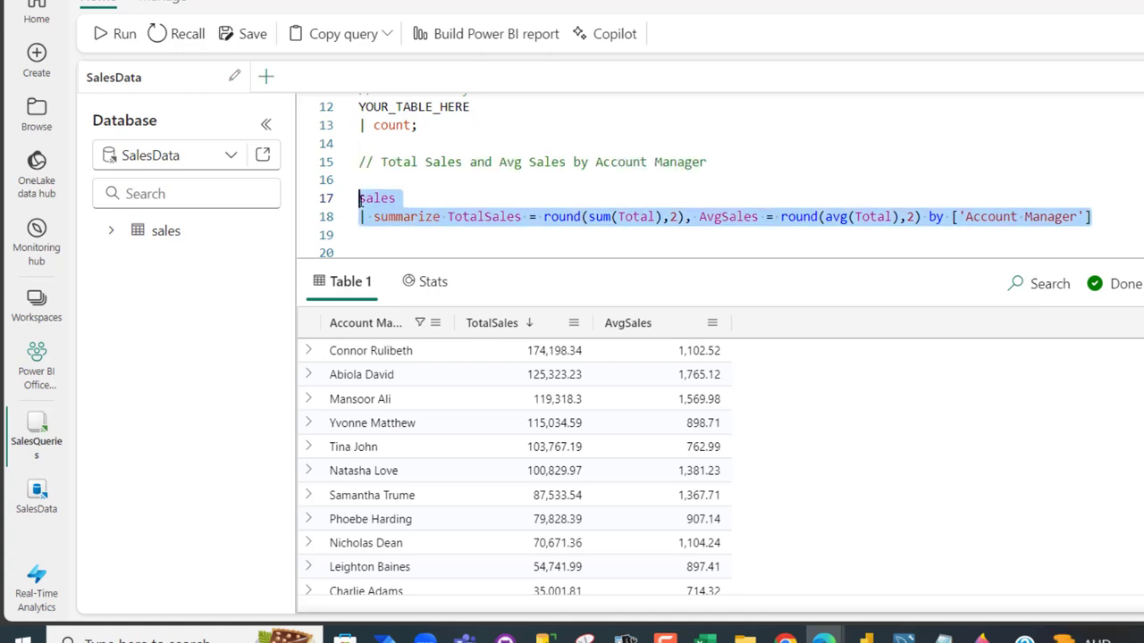
pyautogui.click(389, 216)
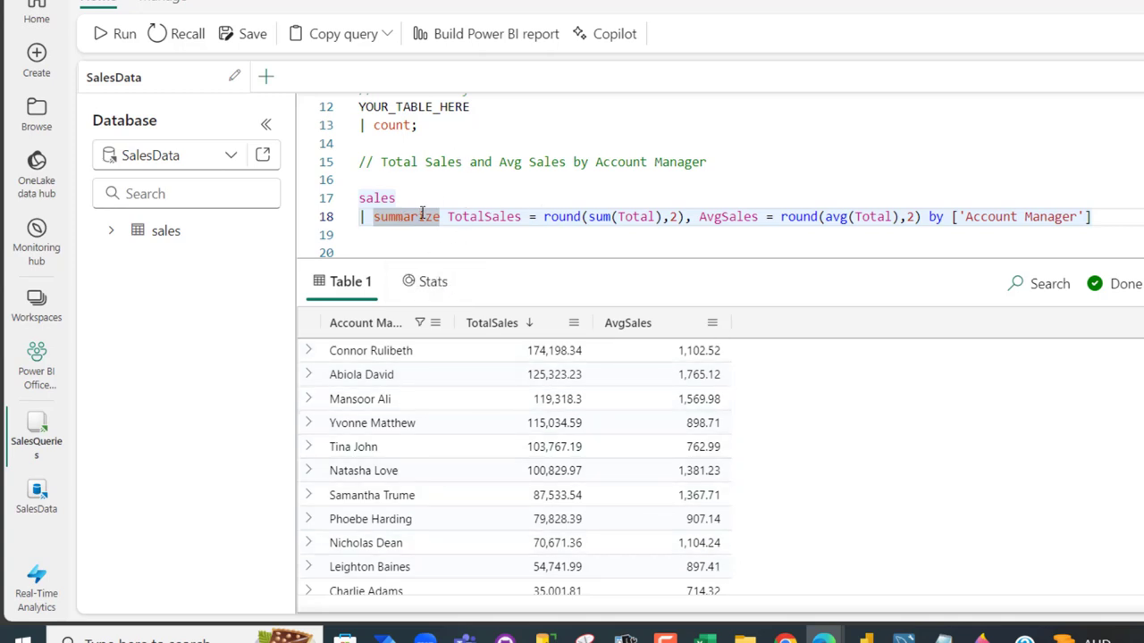
pyautogui.moveTo(462, 217); pyautogui.dragTo(500, 219)
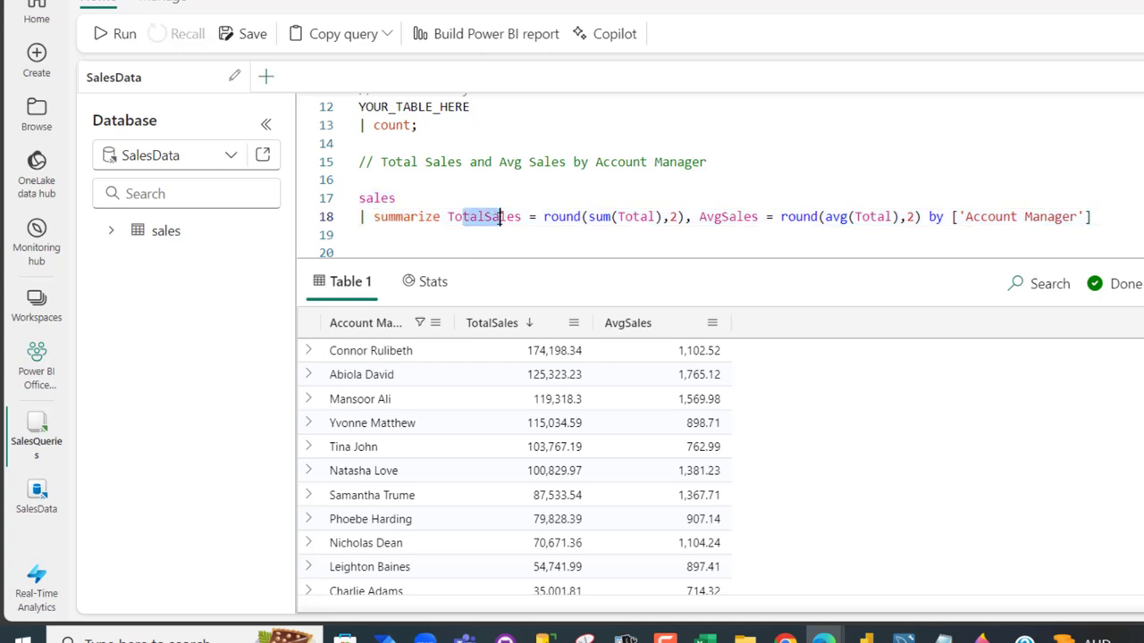
pyautogui.click(551, 217)
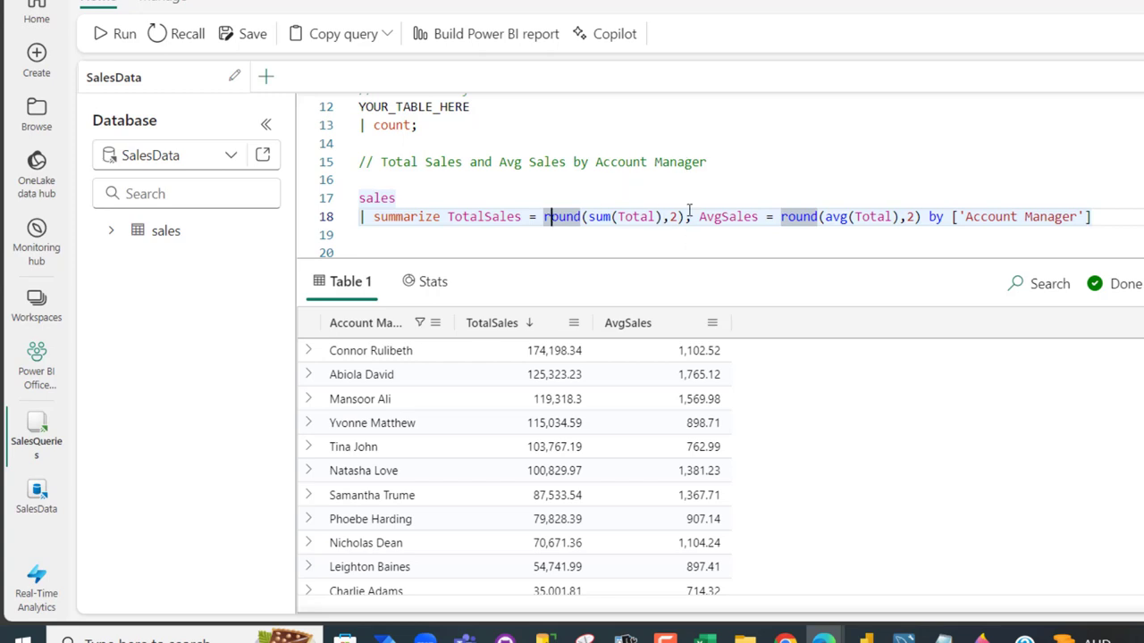
pyautogui.moveTo(701, 217); pyautogui.dragTo(1114, 212)
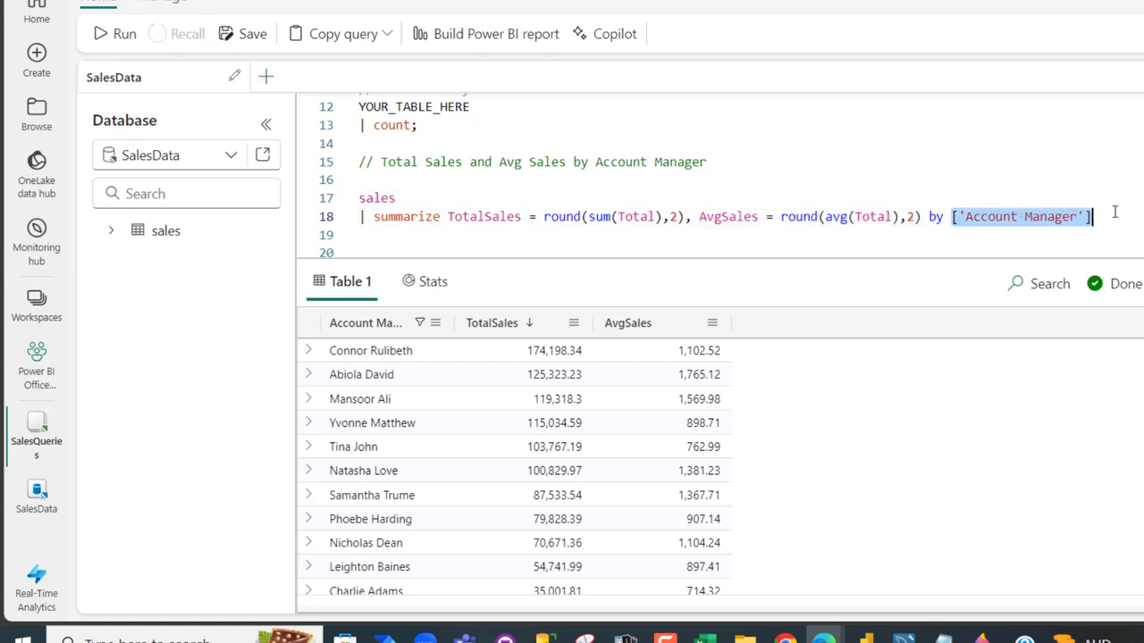
pyautogui.click(598, 479)
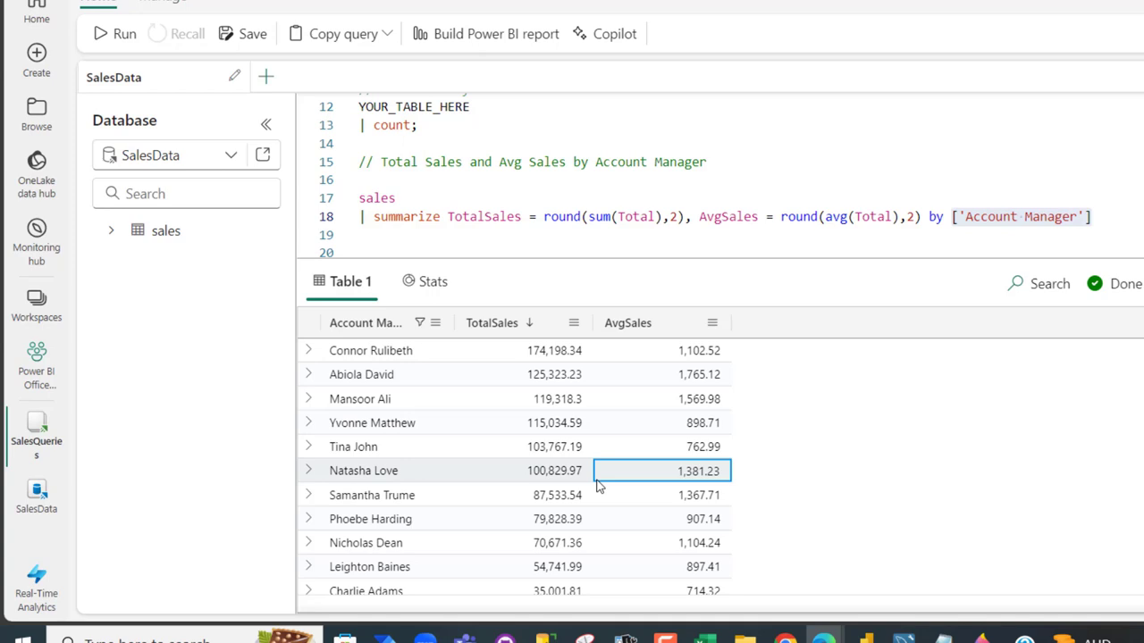